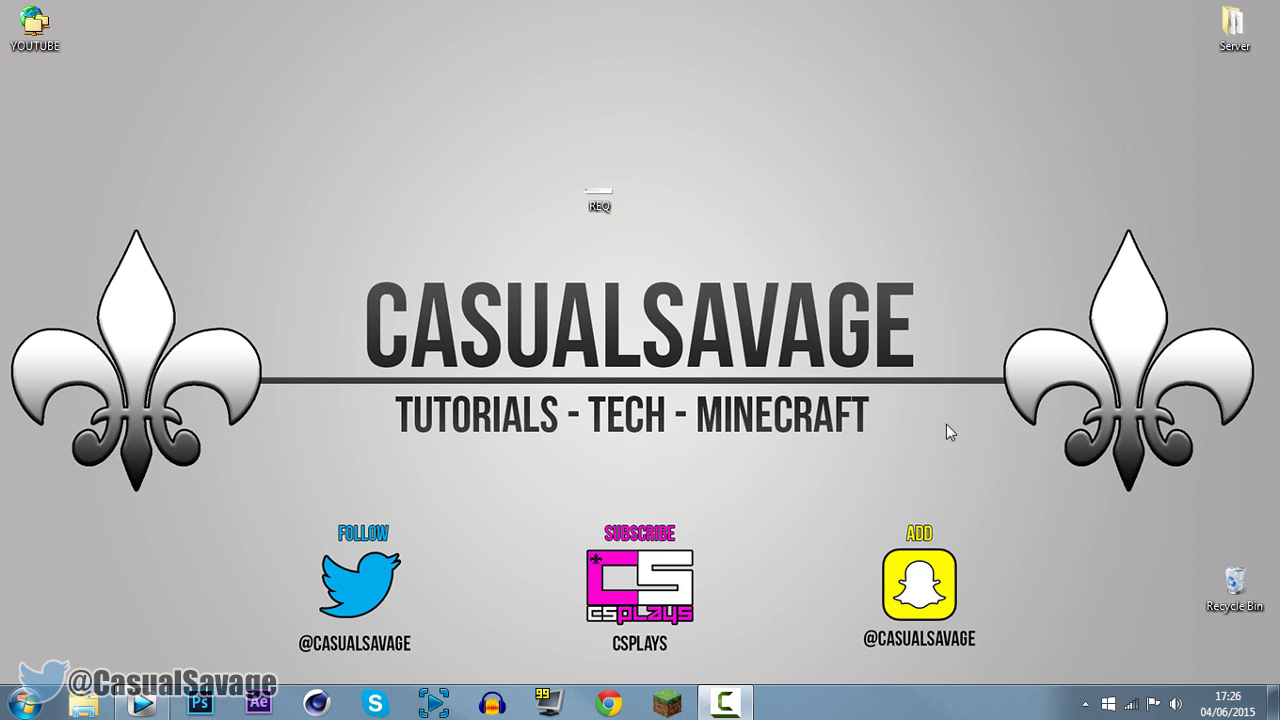
Open the REQ image showing the tweet that requests a fast-moving text tutorial.
double_click(626, 190)
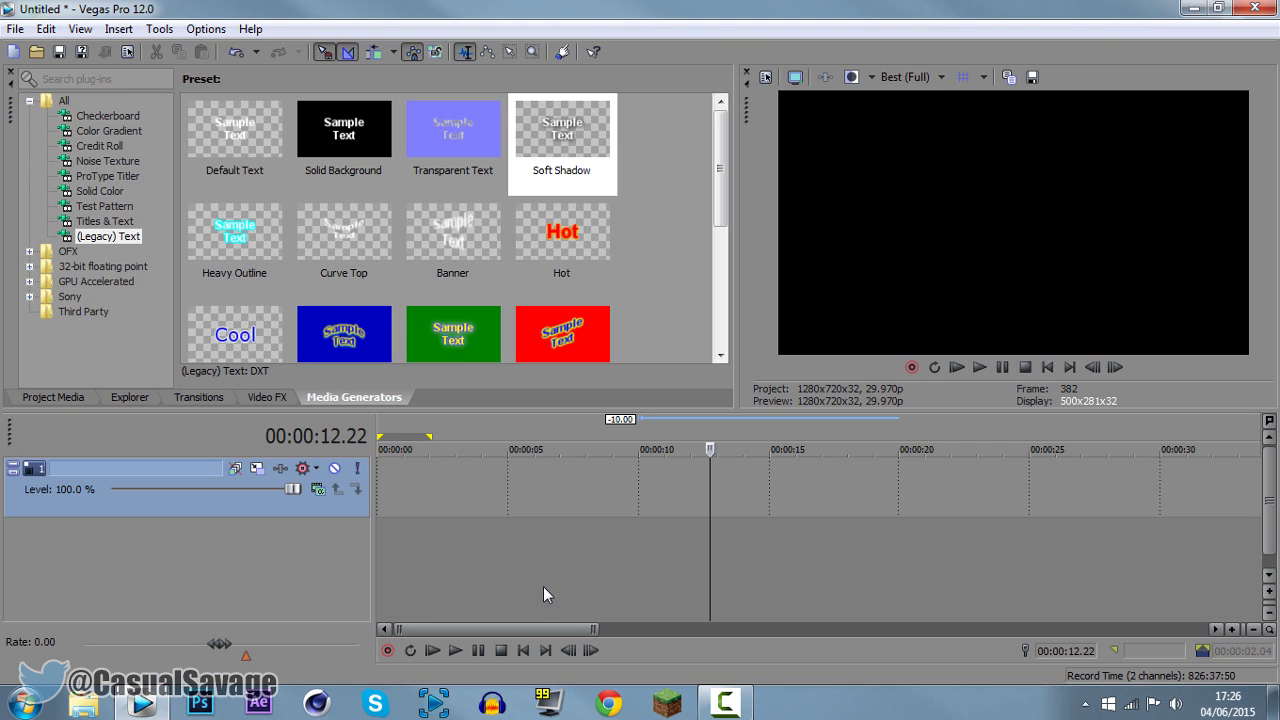
left_click(543, 590)
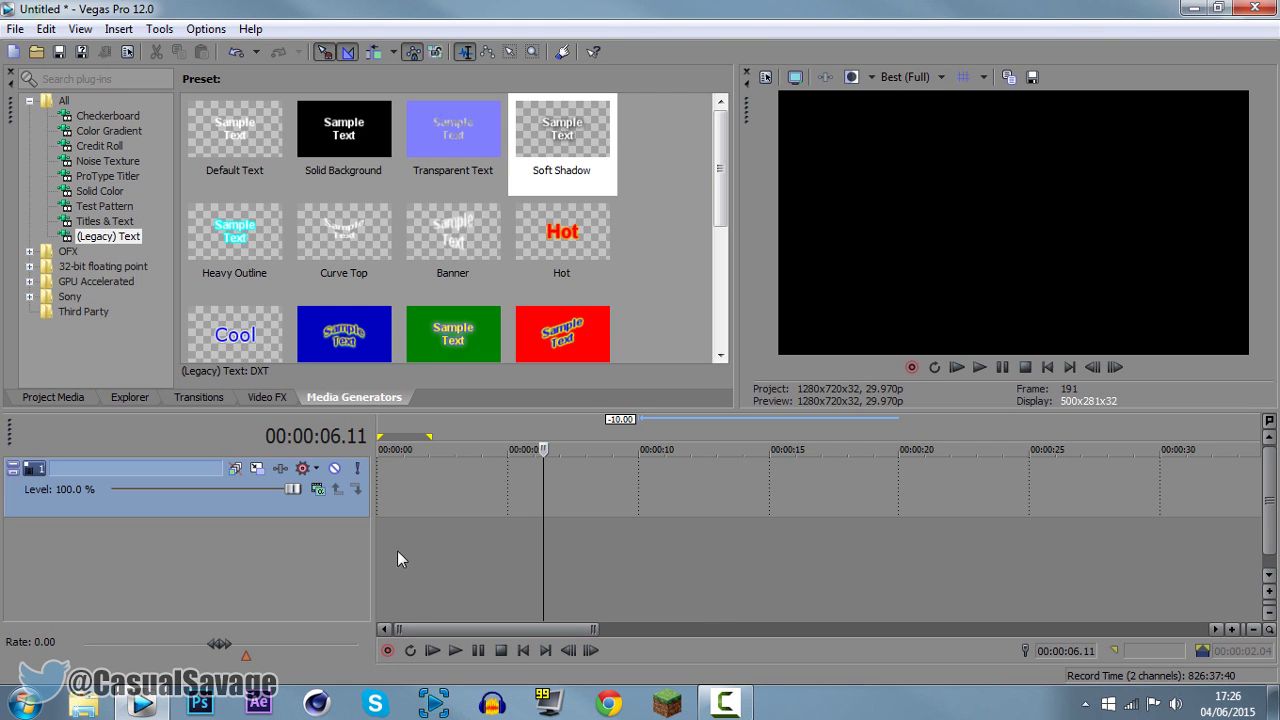
left_click(382, 545)
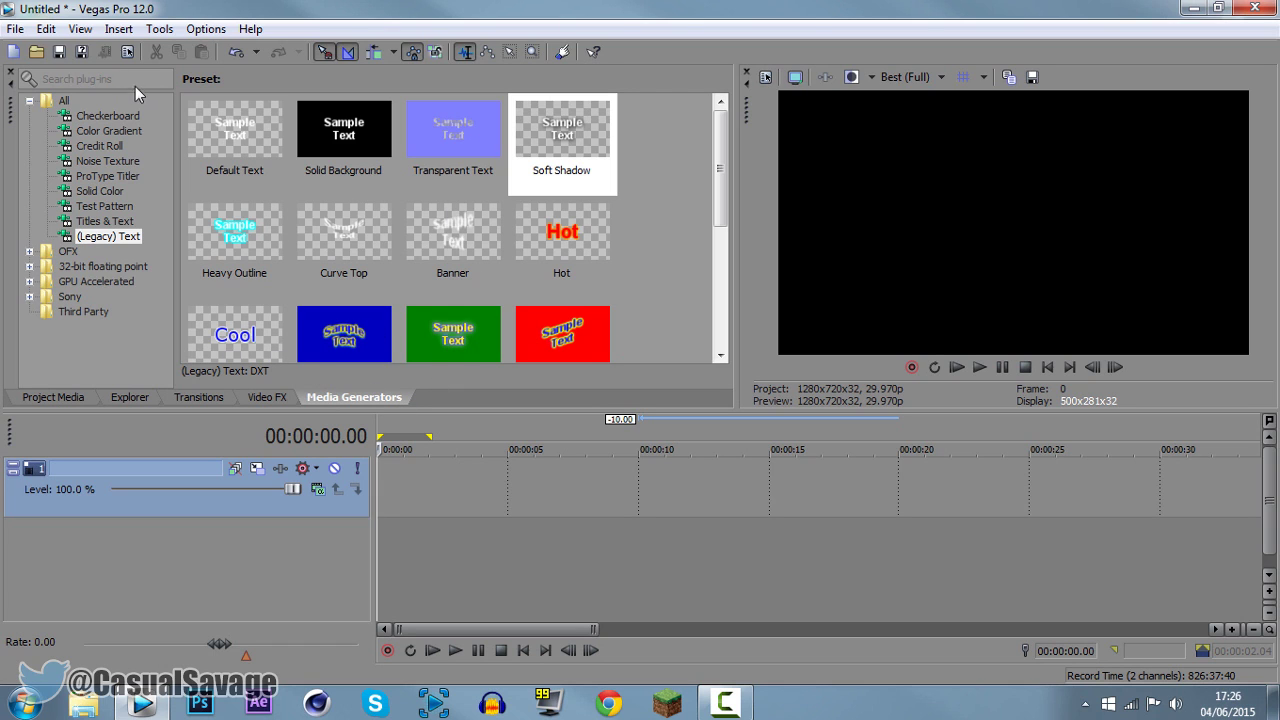
left_click(79, 29)
mouse_move(165, 82)
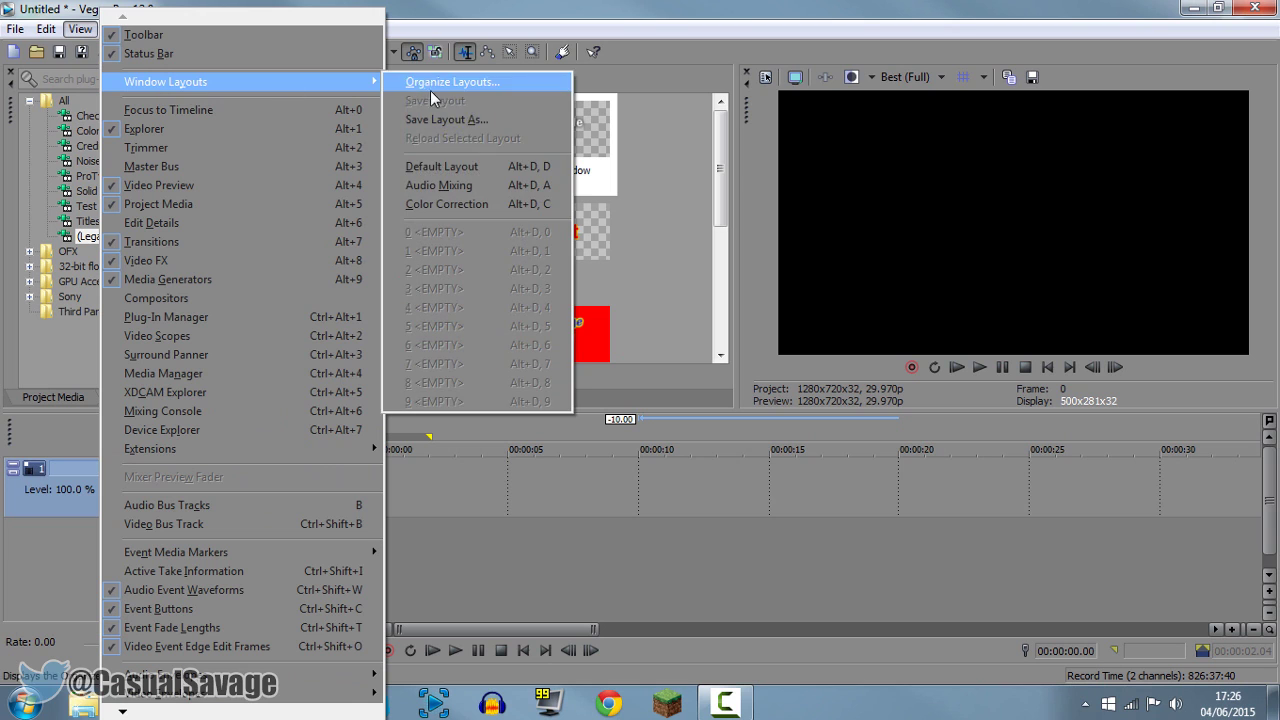
left_click(656, 287)
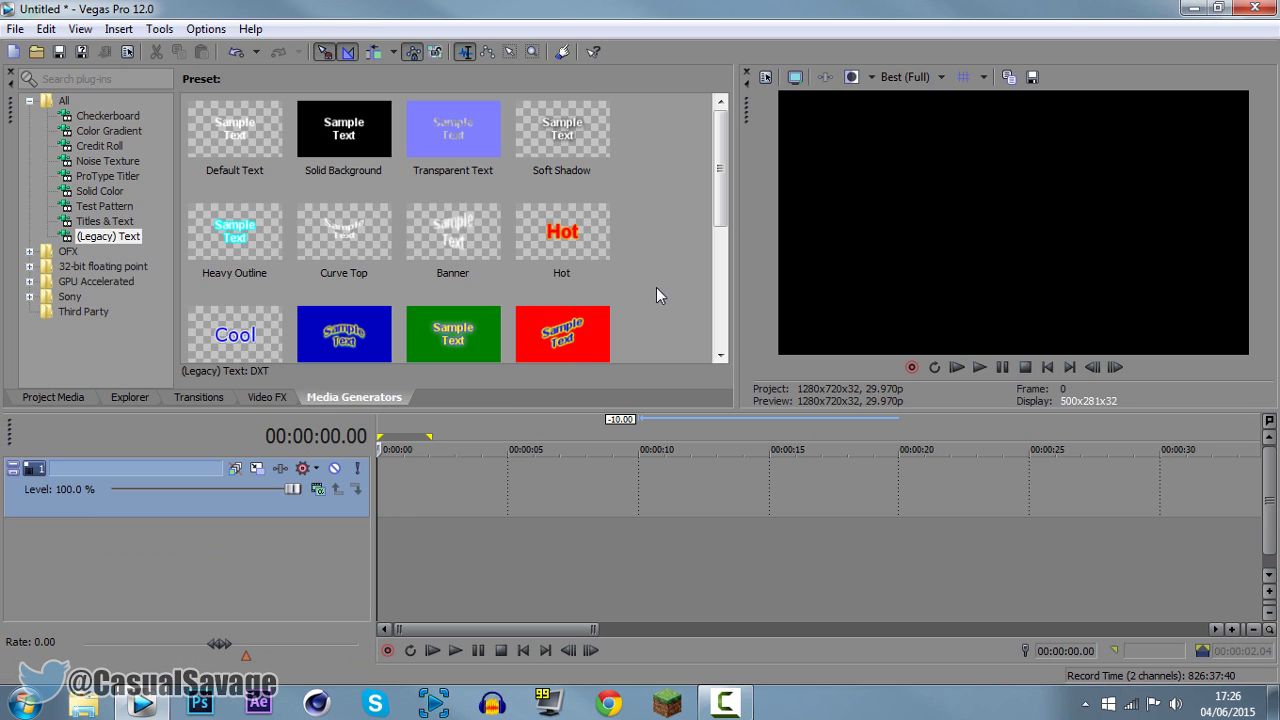
Add a Soft Shadow text clip reading 'Your' to the timeline.
double_click(579, 129)
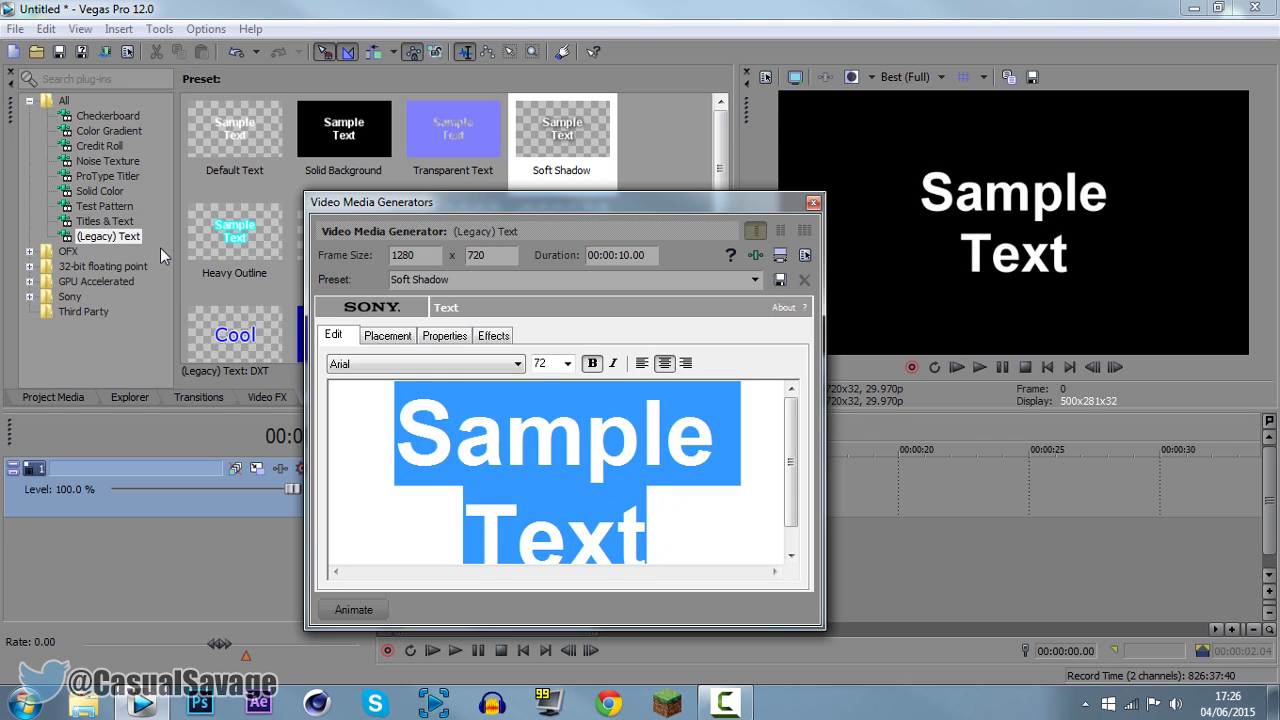
type("YOur")
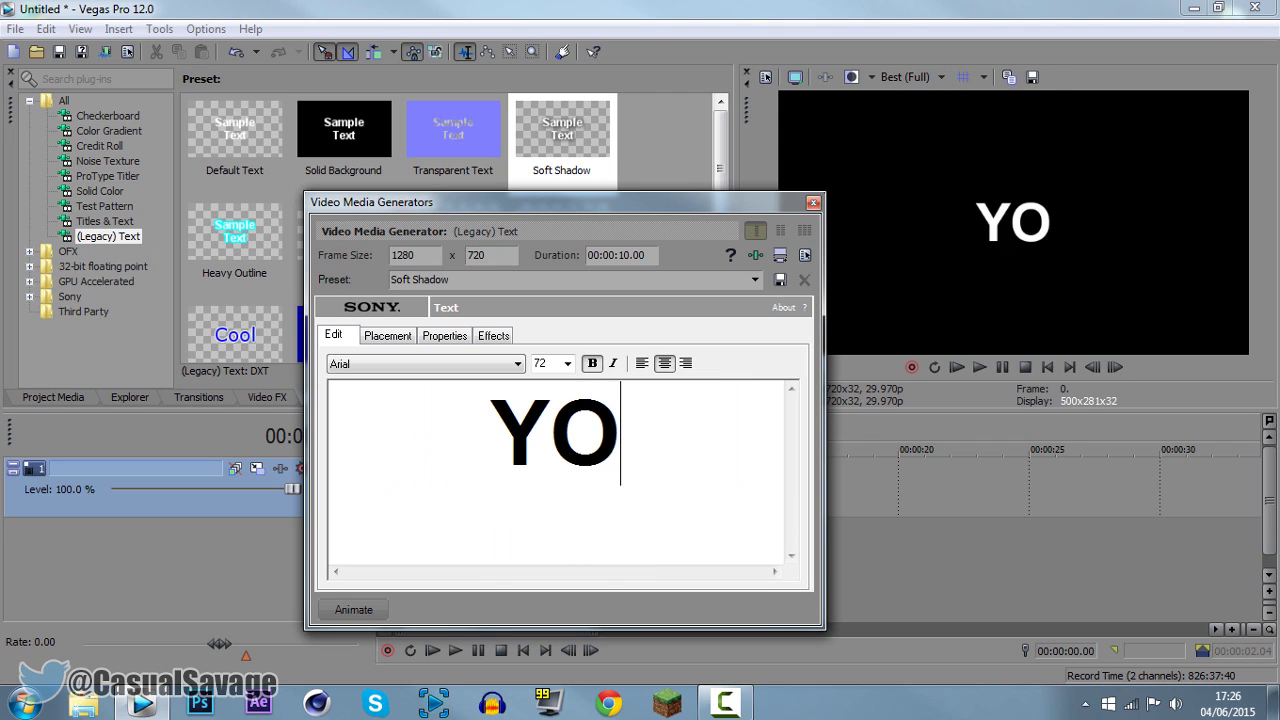
key("BackSpace")
key("BackSpace")
key("BackSpace")
type("our")
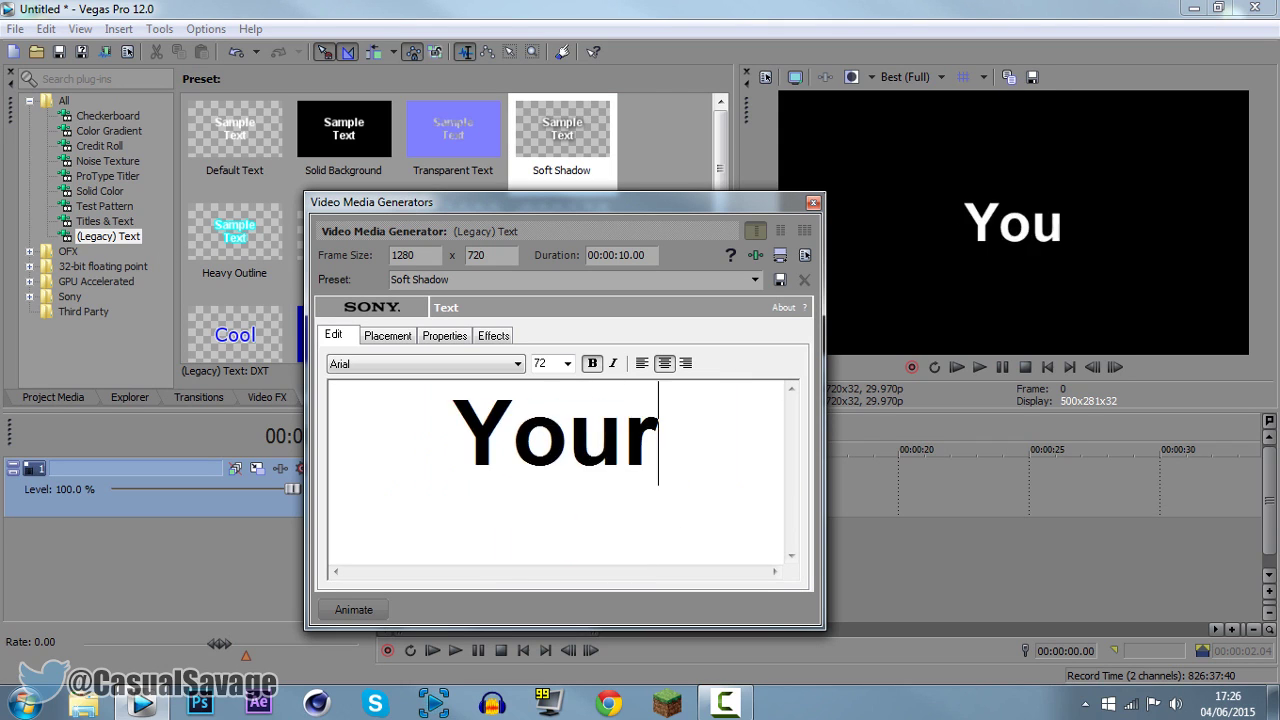
left_click(813, 202)
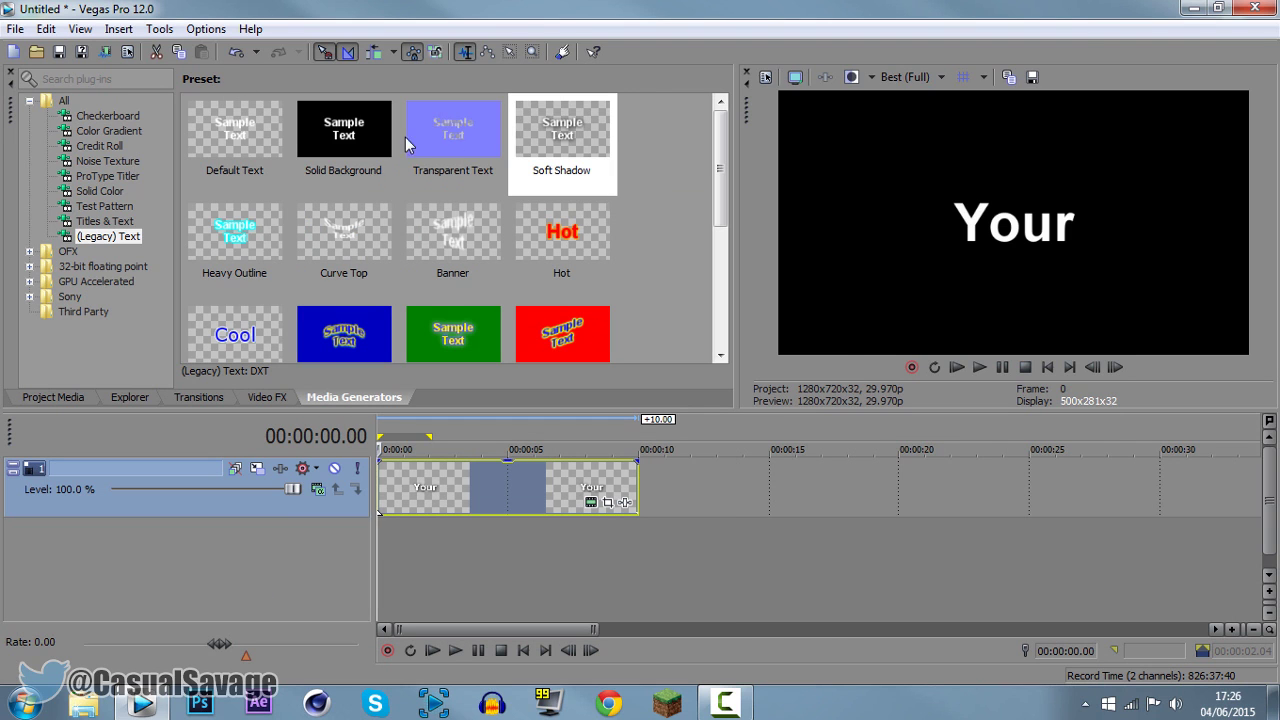
Place a second Soft Shadow clip reading 'Name' after it.
left_click_drag(566, 150, 657, 487)
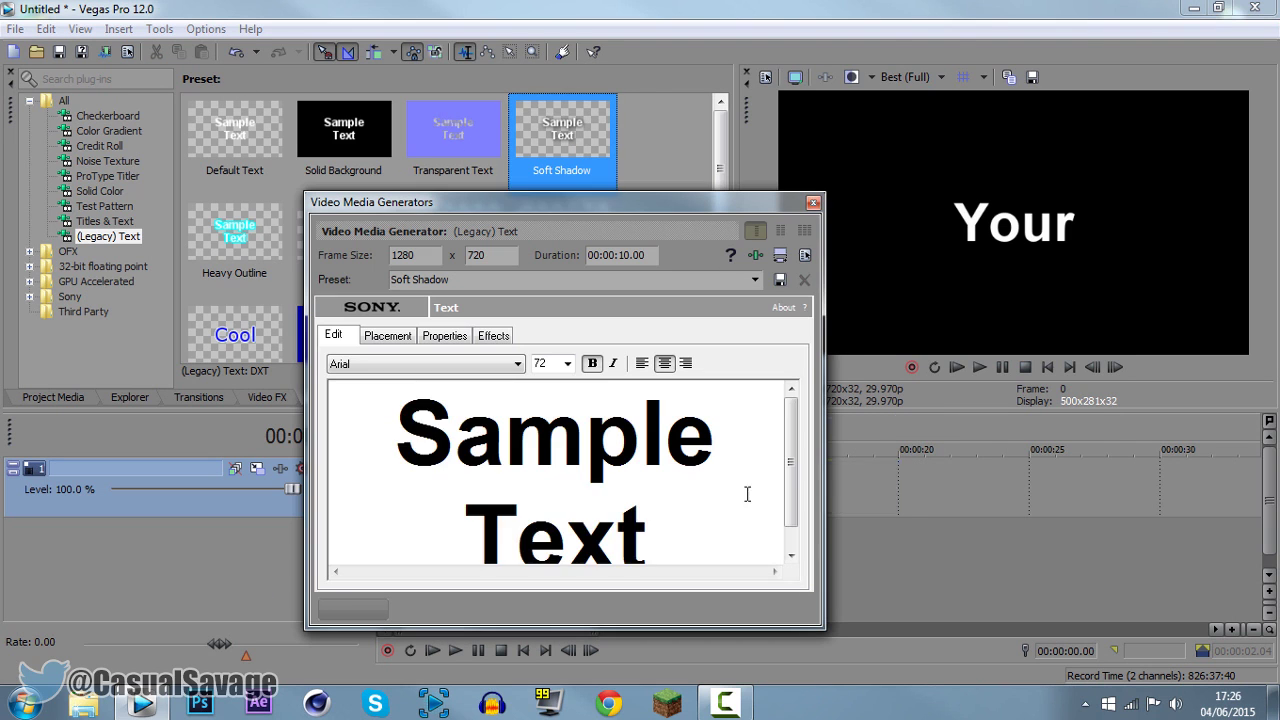
type("Name")
left_click(813, 202)
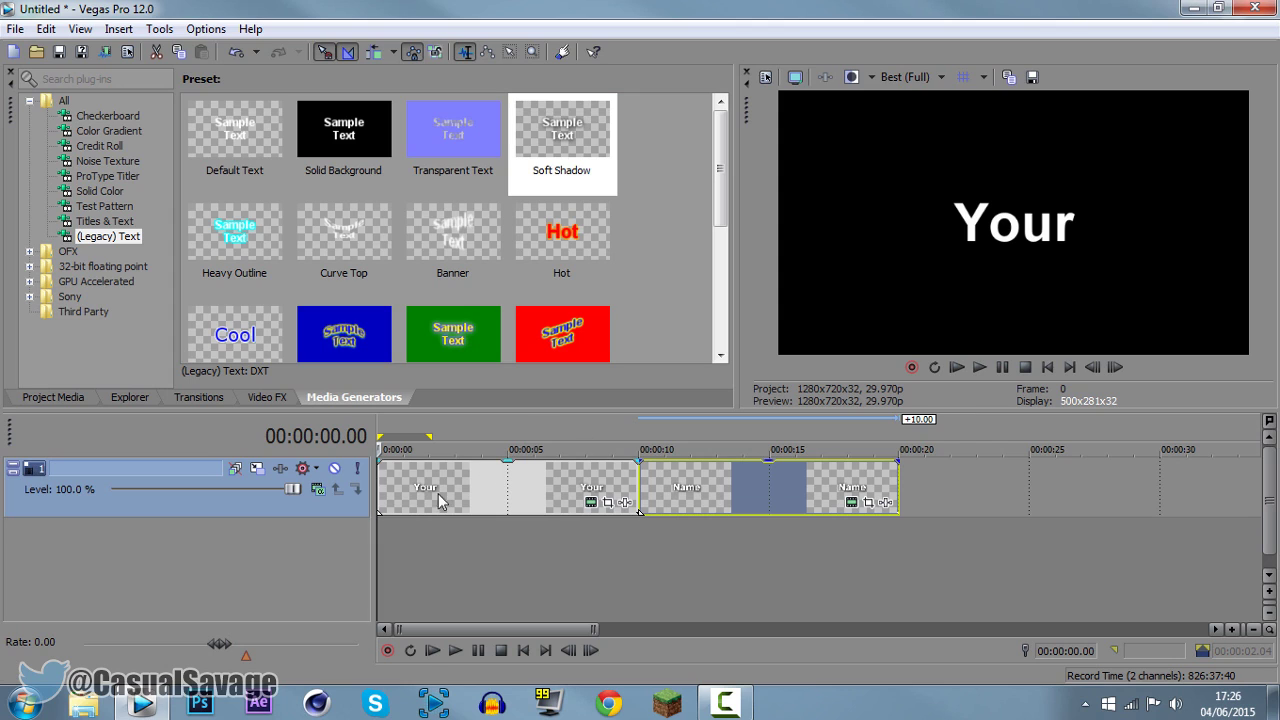
left_click(398, 502)
scroll(465, 512, "up", 2)
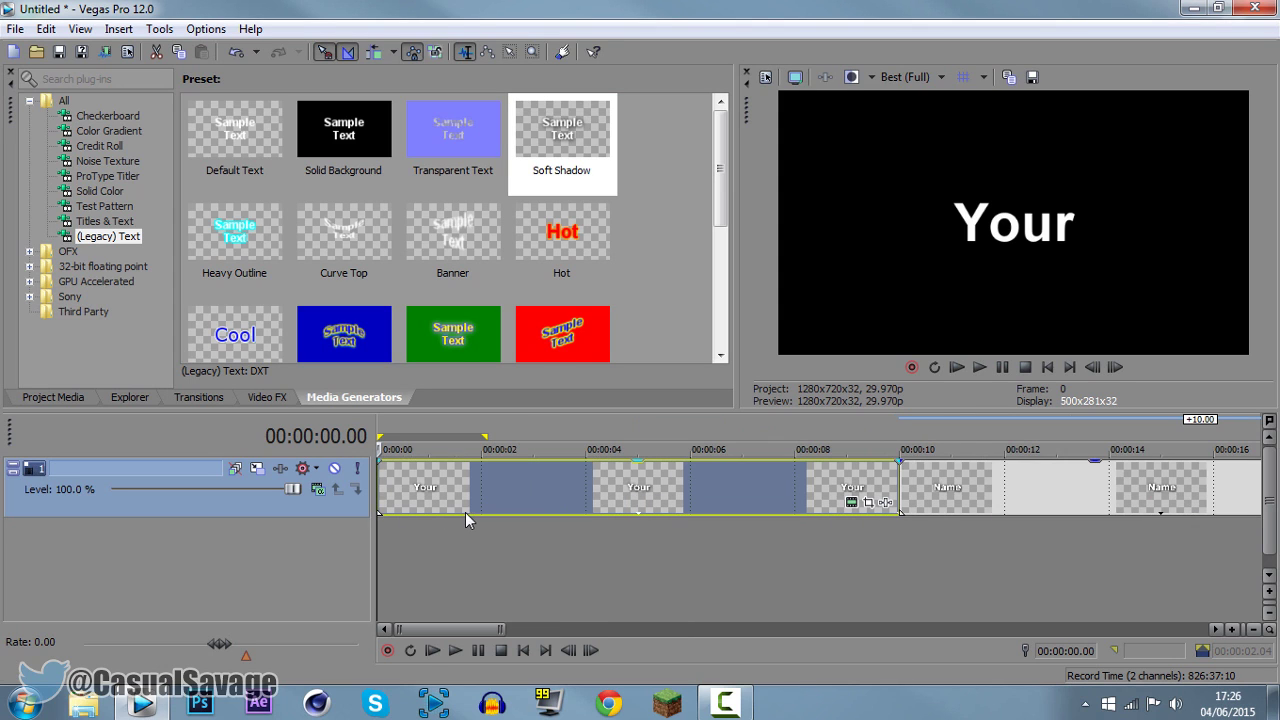
Split the Your clip at 3 seconds and delete the remainder.
left_click(480, 506)
left_click(531, 503)
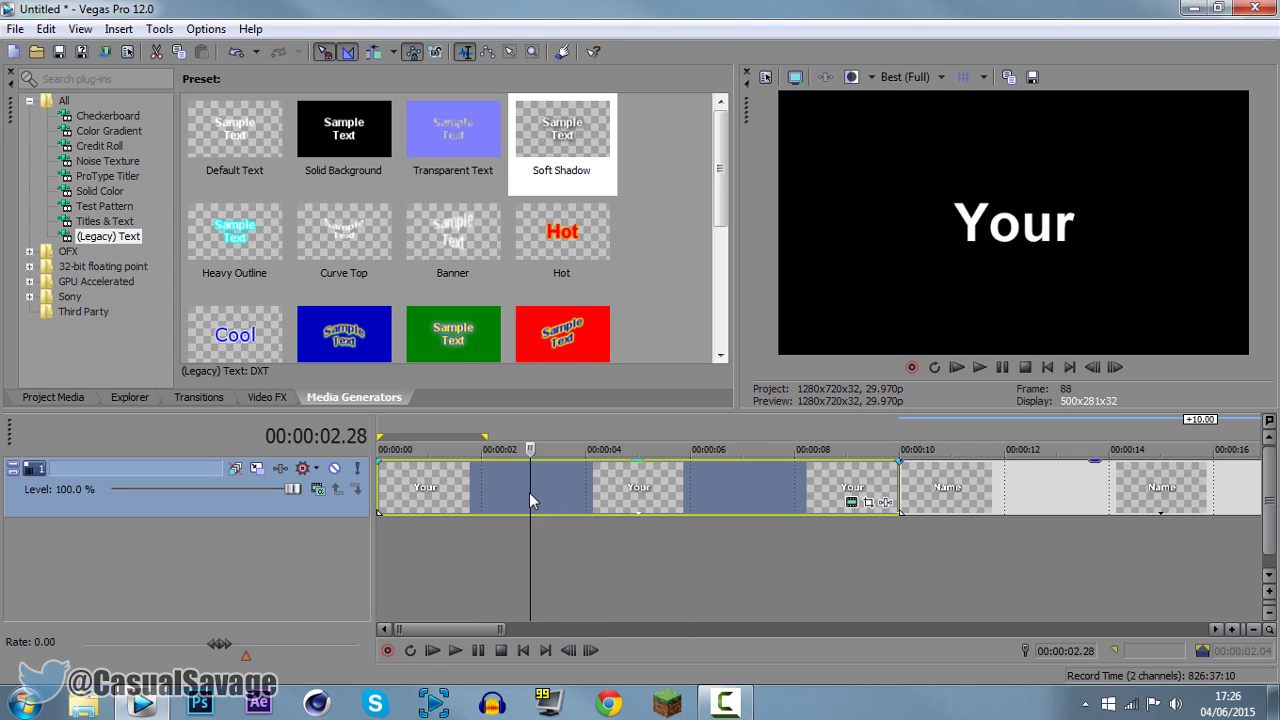
left_click(550, 502)
left_click(550, 504)
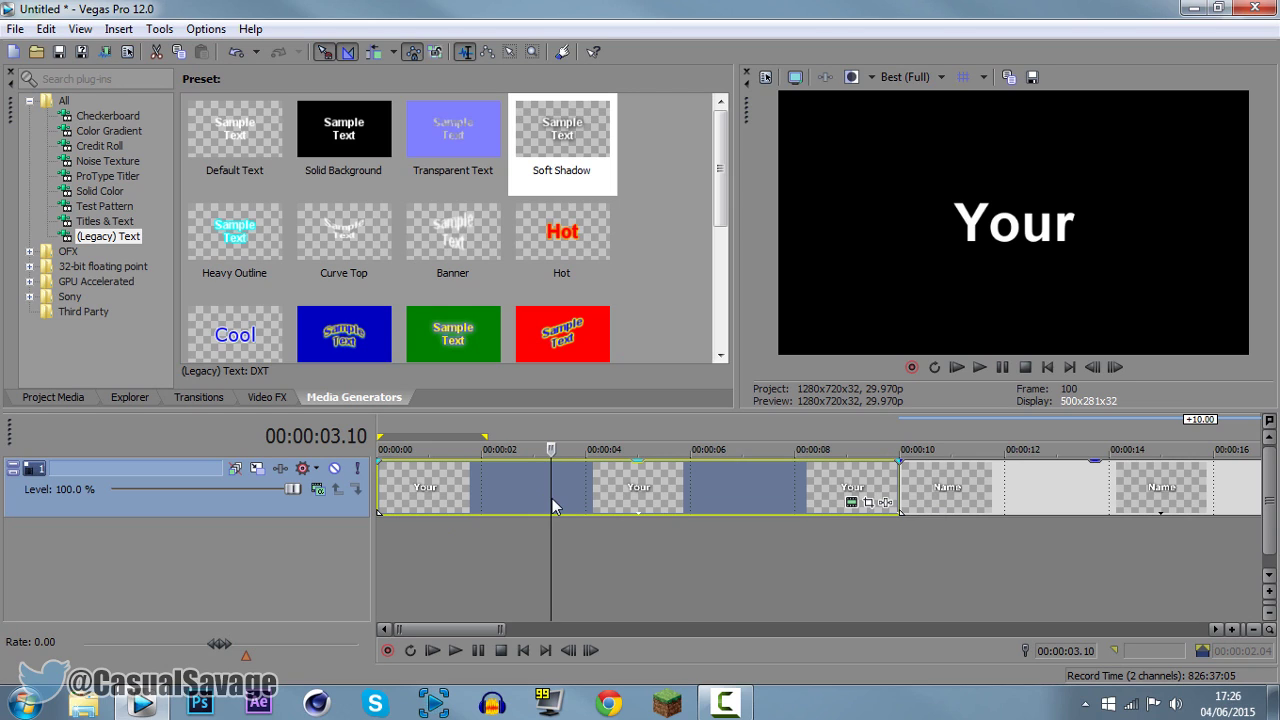
left_click(548, 504)
left_click(538, 505)
left_click(522, 500)
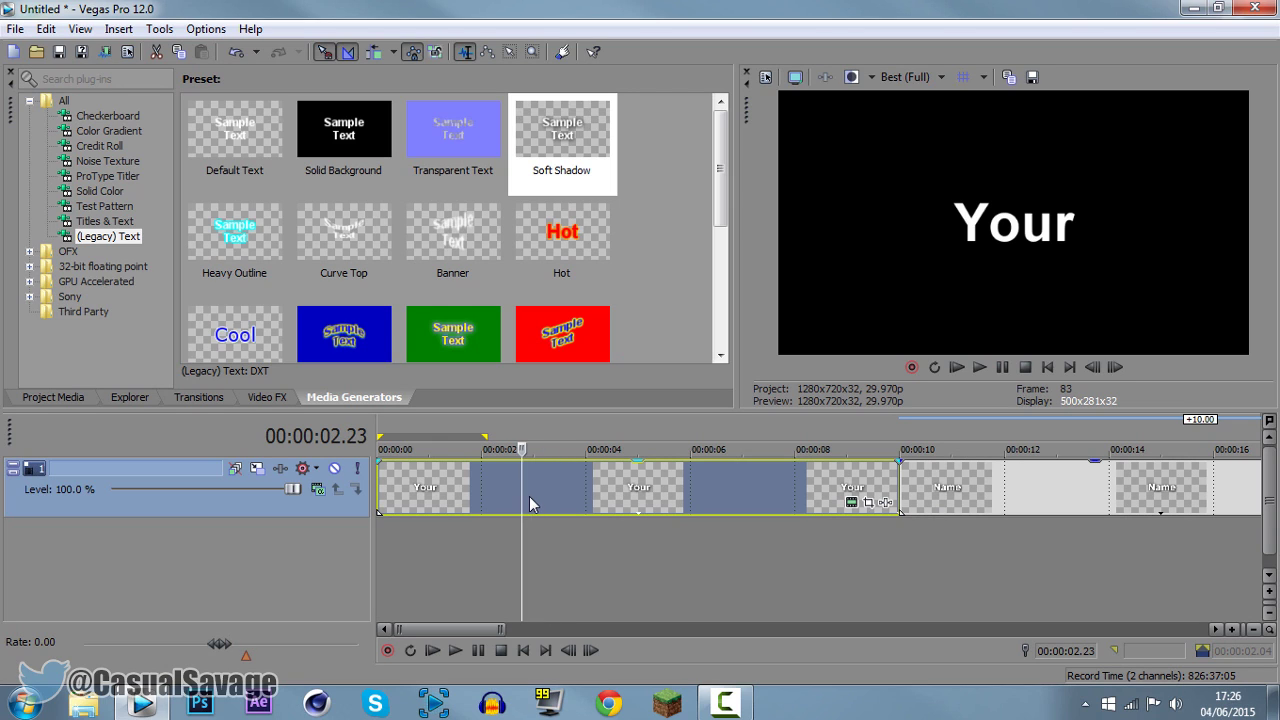
left_click(530, 500)
left_click(536, 500)
left_click(533, 495)
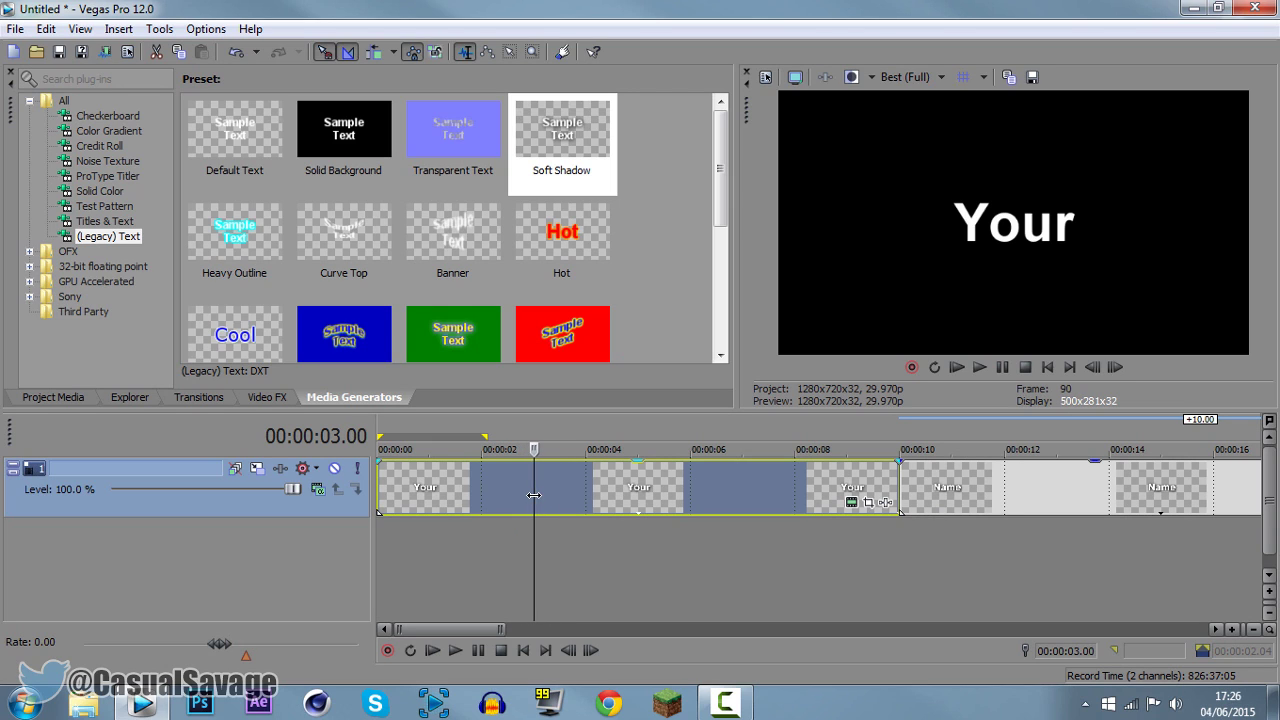
key("s")
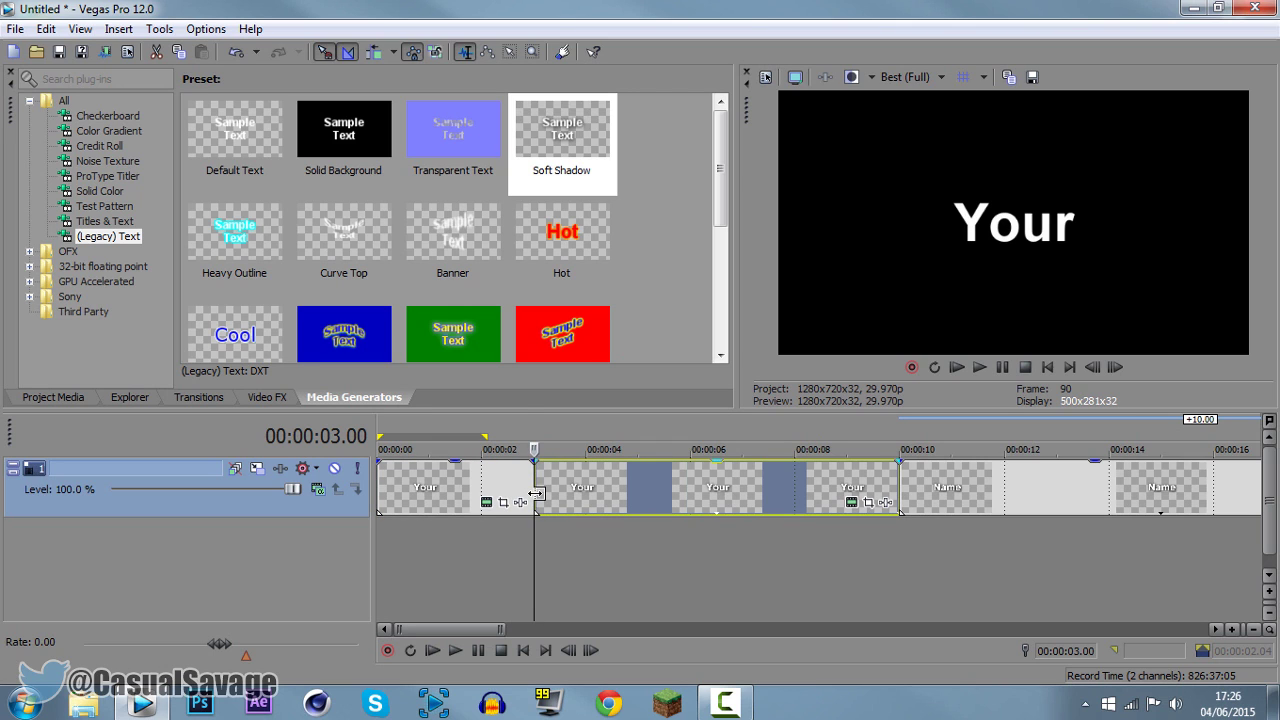
key("Delete")
Move the Name clip to start at 3 seconds and cut it off at 6 seconds.
left_click(1036, 481)
left_click_drag(1036, 481, 676, 480)
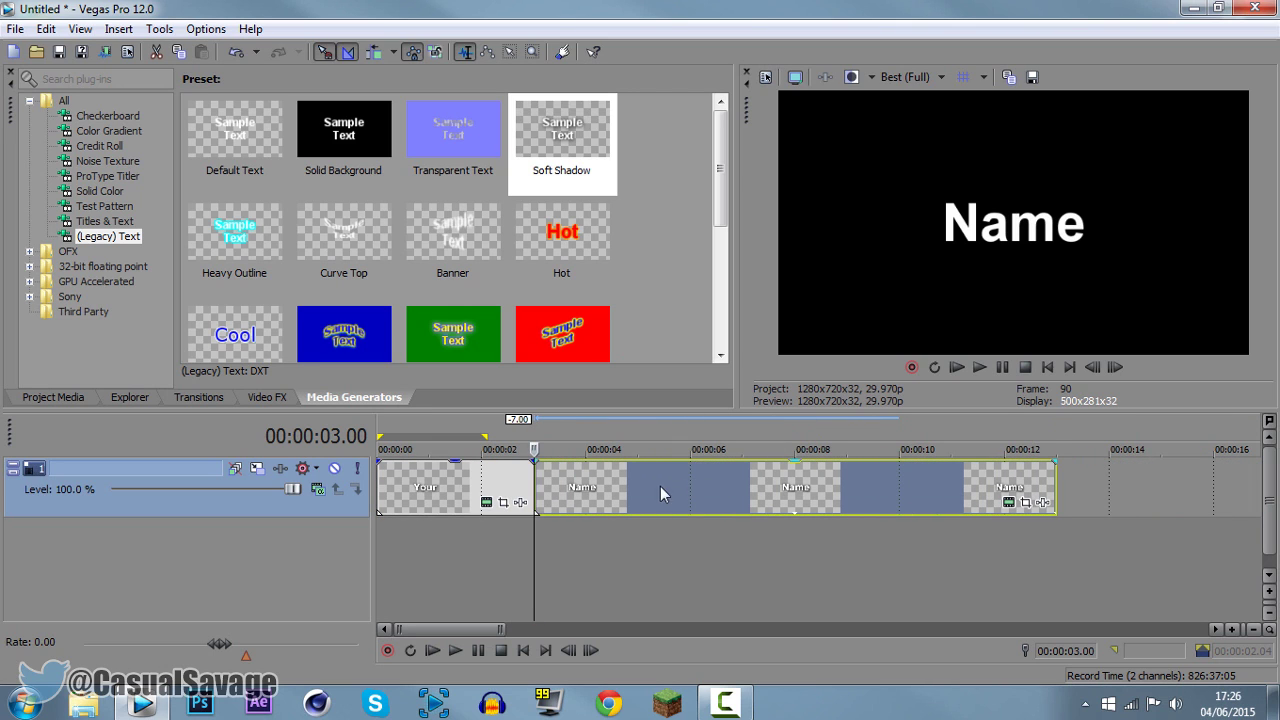
left_click(697, 486)
key("Right")
key("Right")
key("Right")
key("Right")
key("Right")
key("Right")
key("Left")
key("Left")
key("Left")
key("Left")
key("Left")
key("Left")
key("Left")
key("Left")
key("Left")
key("Left")
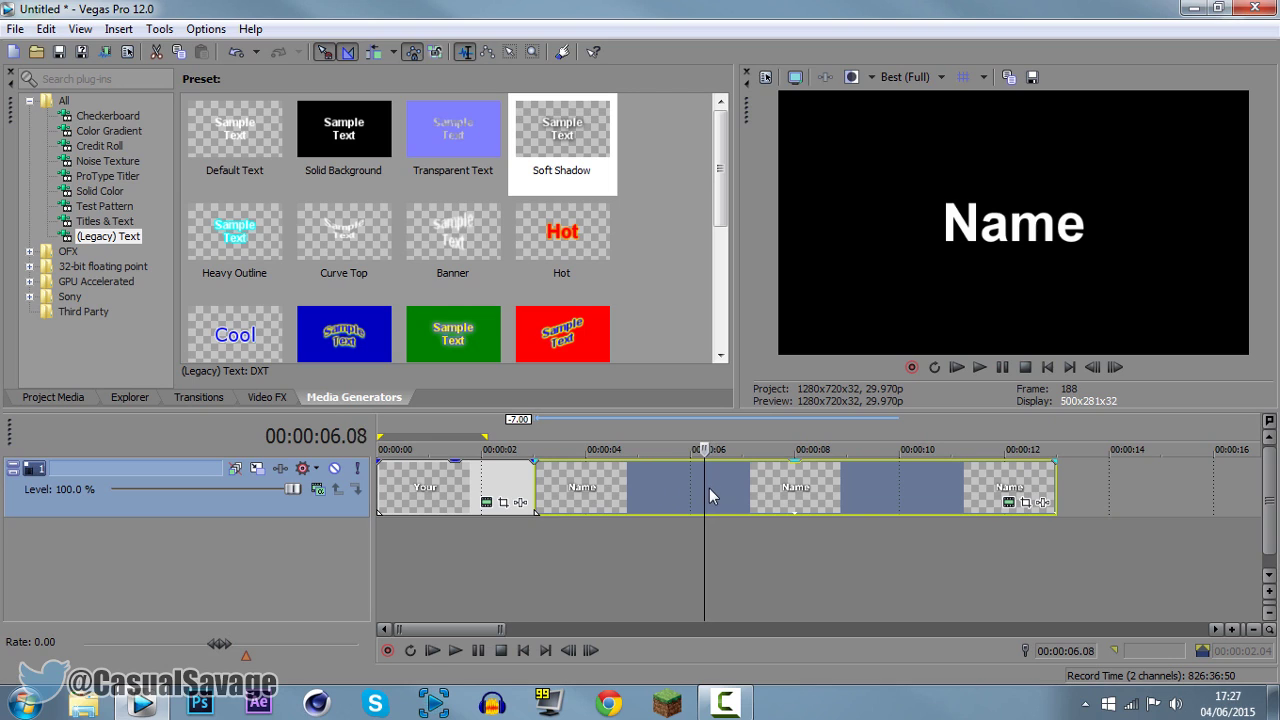
key("Right")
key("Right")
key("Right")
key("Right")
key("Right")
key("Left")
key("Left")
key("Left")
key("Left")
key("Left")
key("s")
key("Delete")
scroll(722, 500, "down", 3)
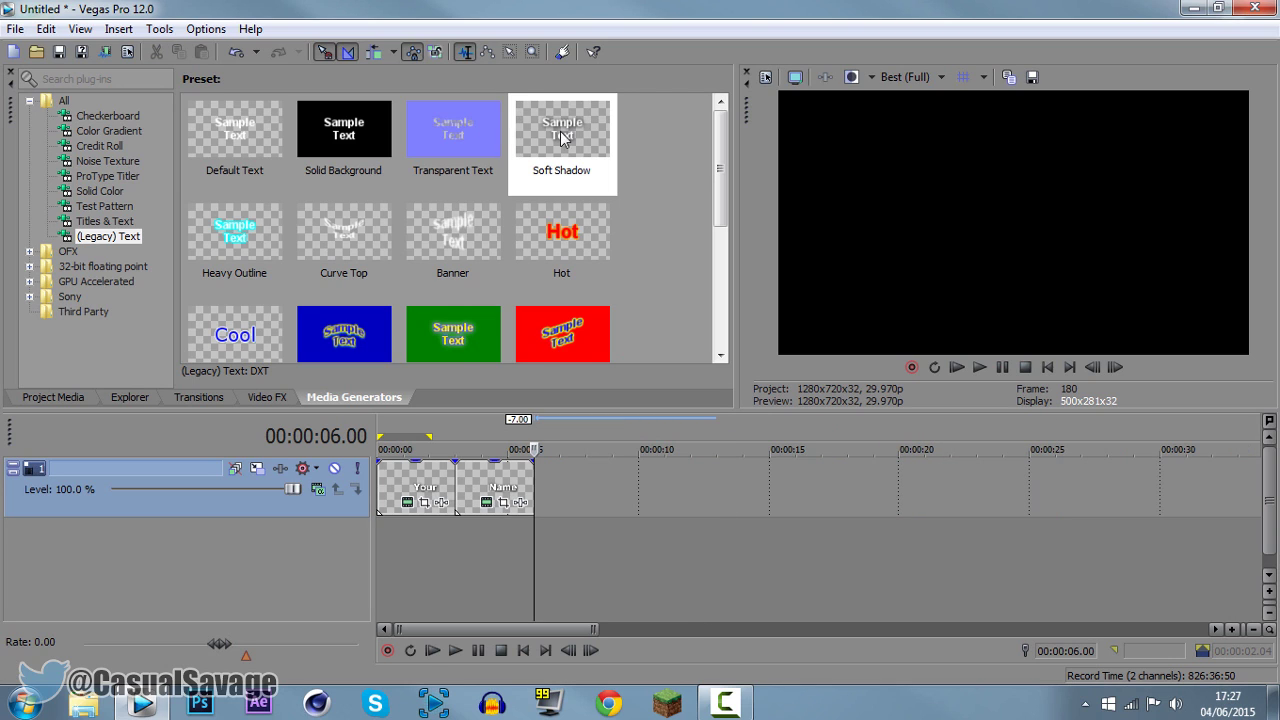
left_click_drag(562, 130, 492, 478)
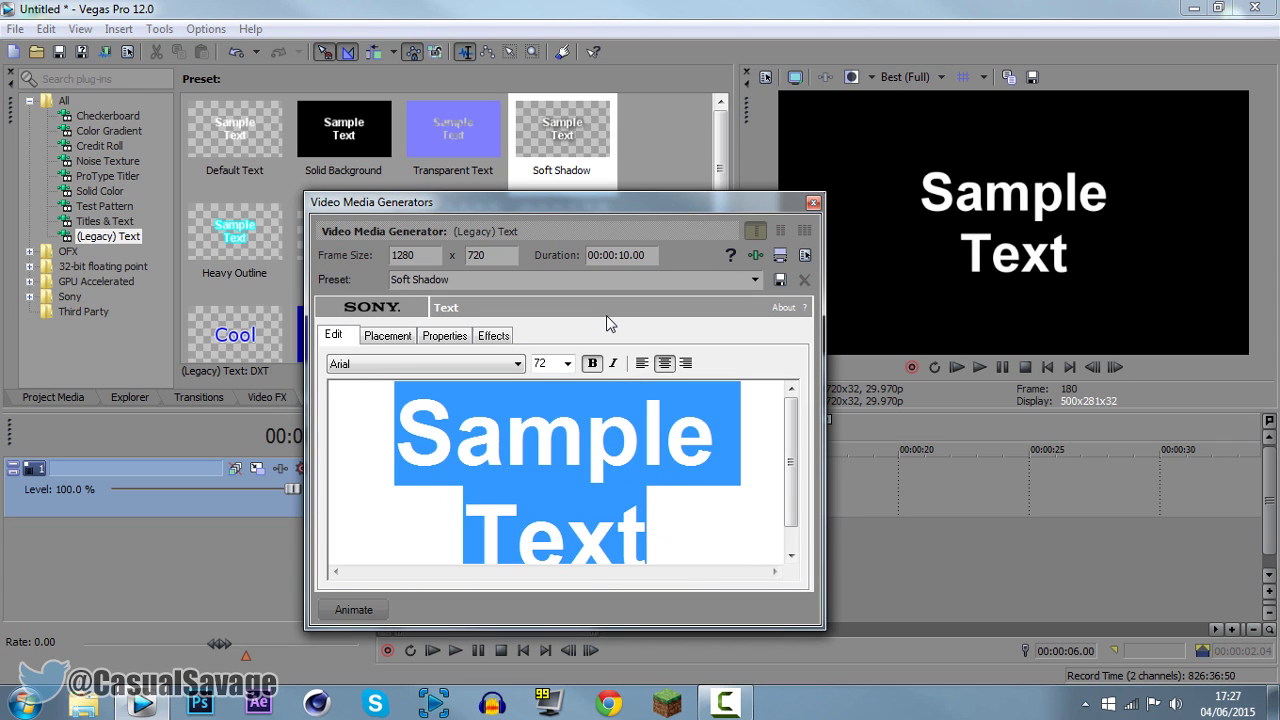
Make the third Soft Shadow text clip read 'Channel'.
type("Chanmne")
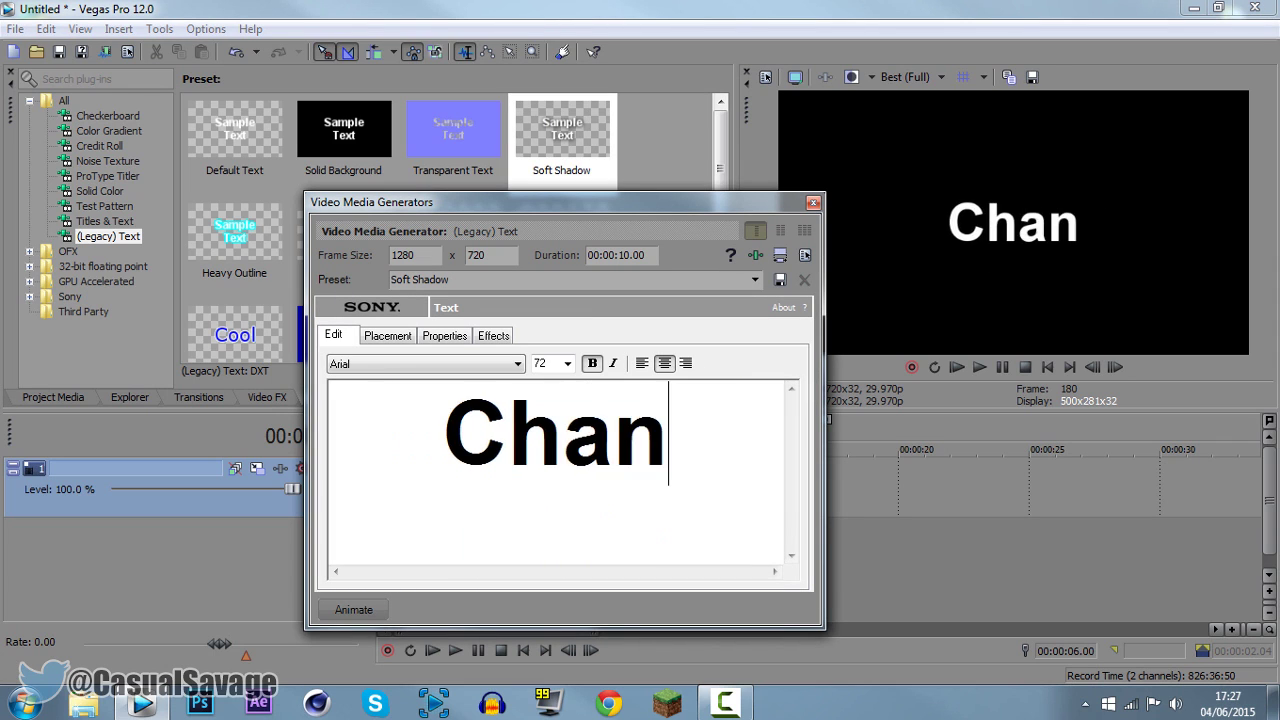
key("BackSpace")
key("BackSpace")
key("BackSpace")
type("nel;")
key("BackSpace")
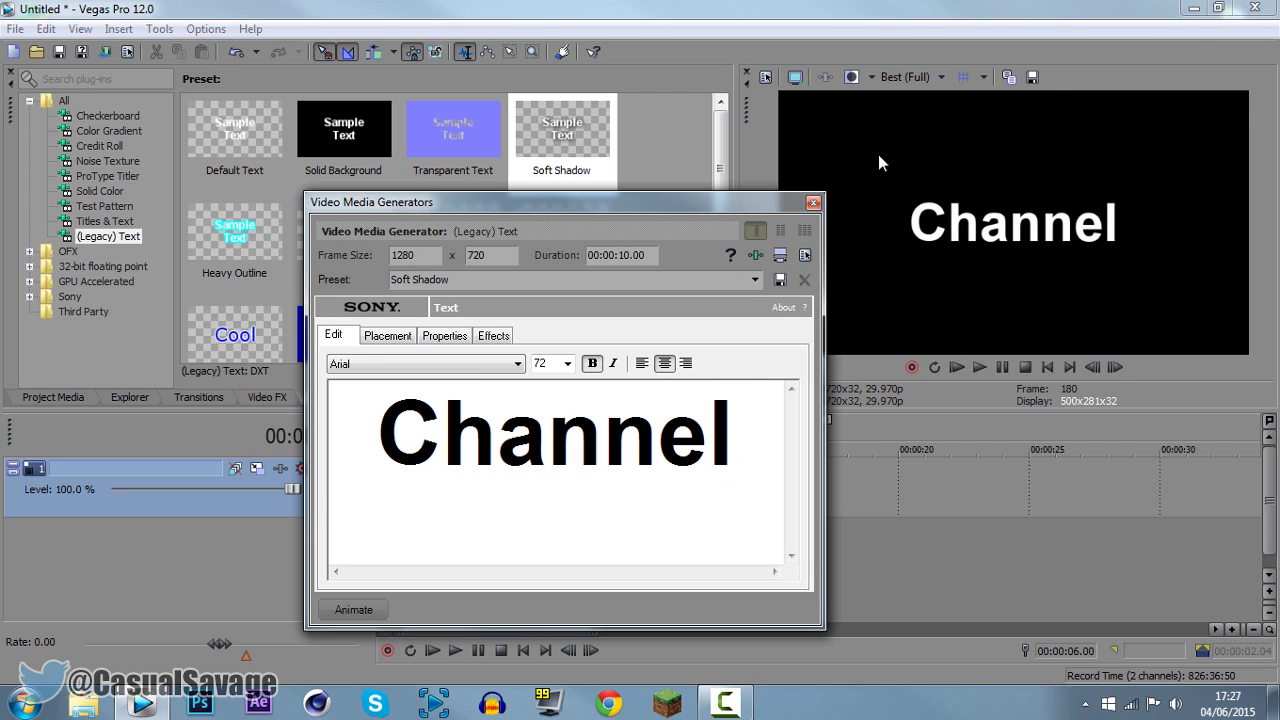
left_click(813, 202)
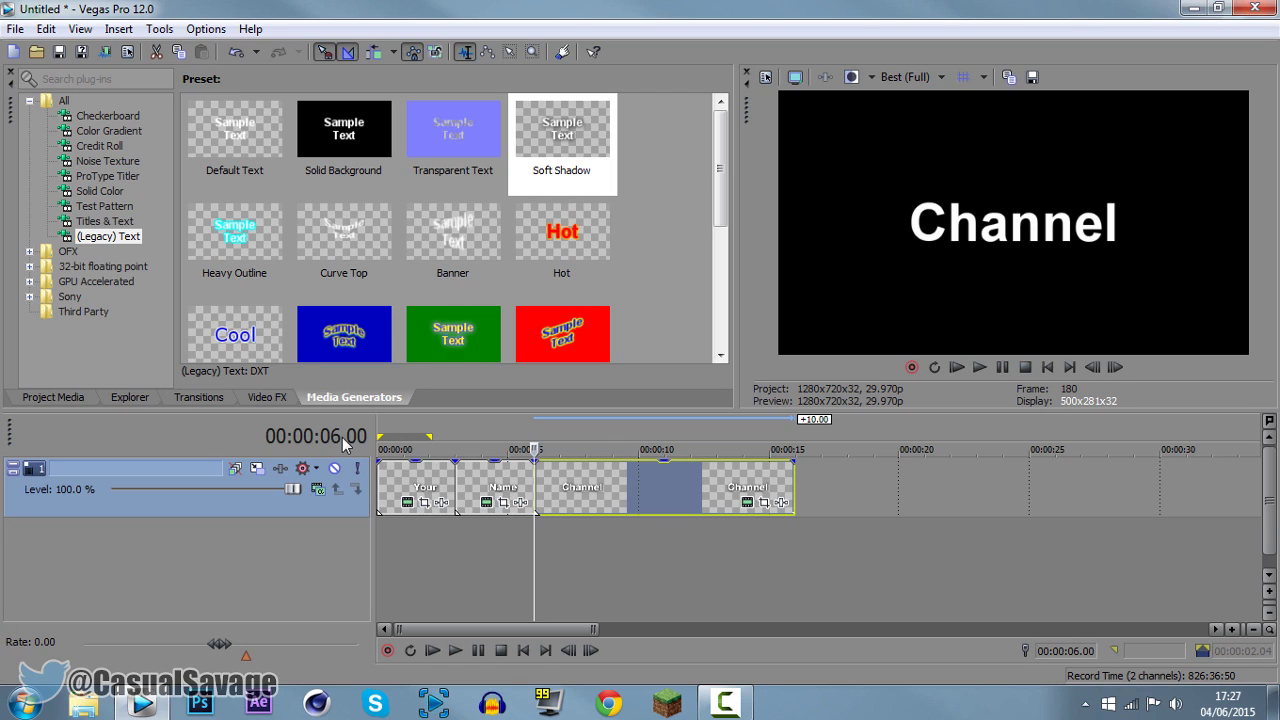
Trim the Channel clip so it ends at the 9-second mark.
left_click(618, 490)
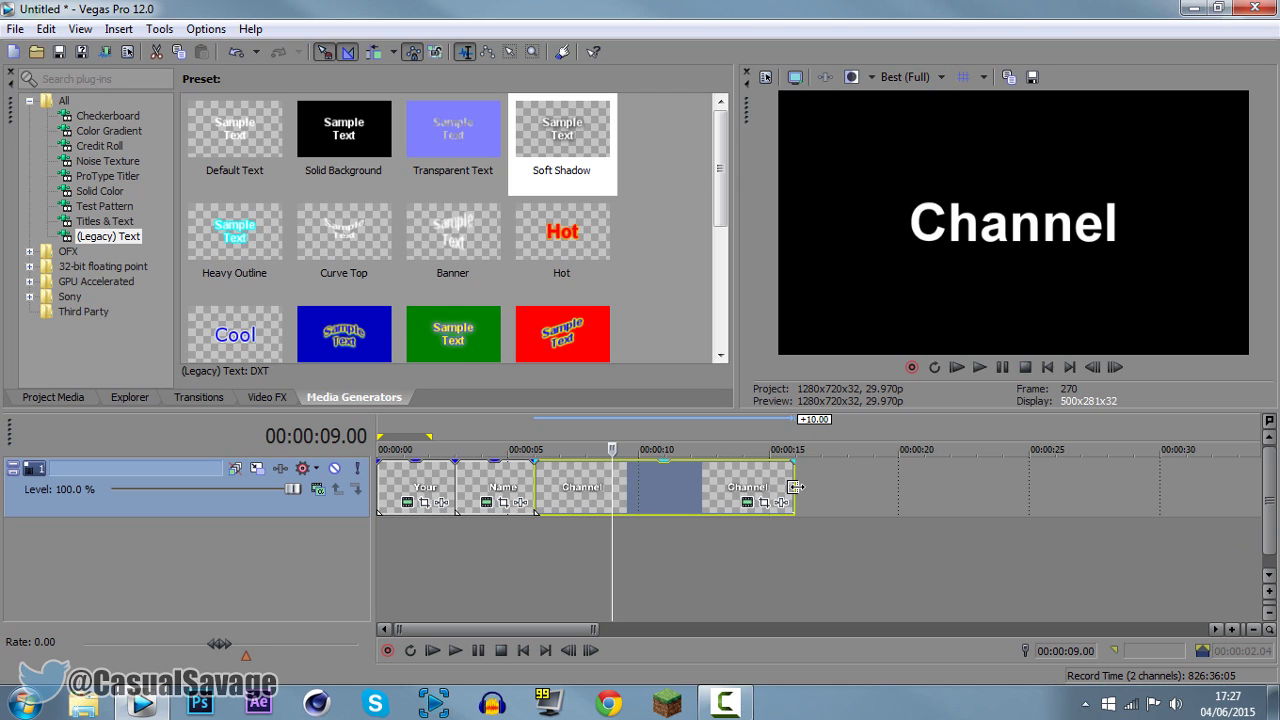
left_click_drag(795, 490, 612, 498)
left_click_drag(551, 180, 617, 505)
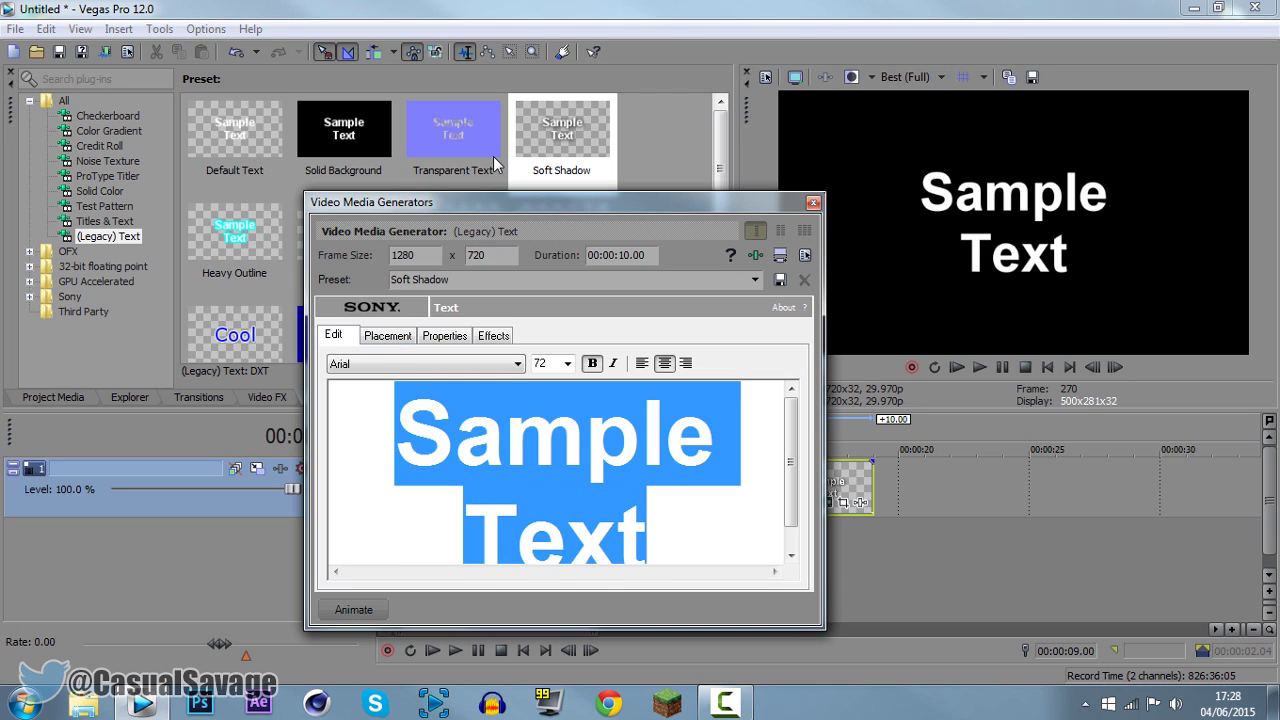
Make the new text clip read 'Subscribe'.
left_click_drag(505, 204, 617, 214)
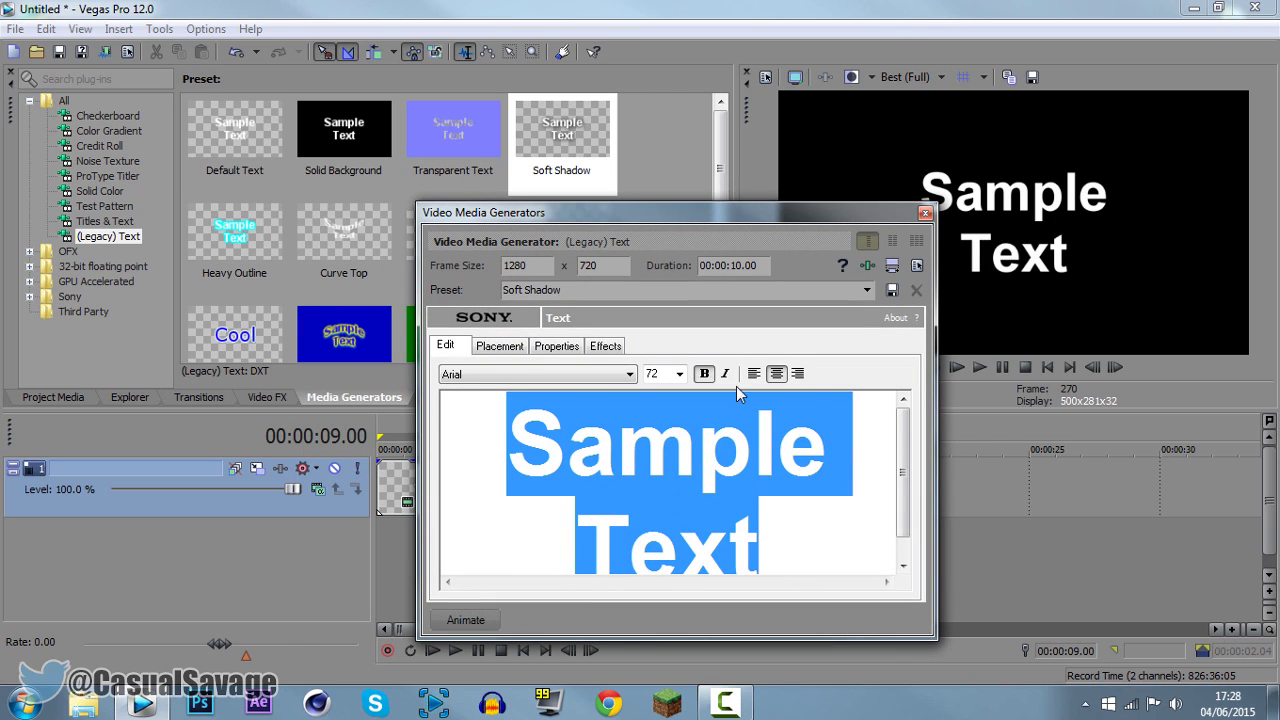
type("S")
key("BackSpace")
type("Subscrf")
key("BackSpace")
type("ibe")
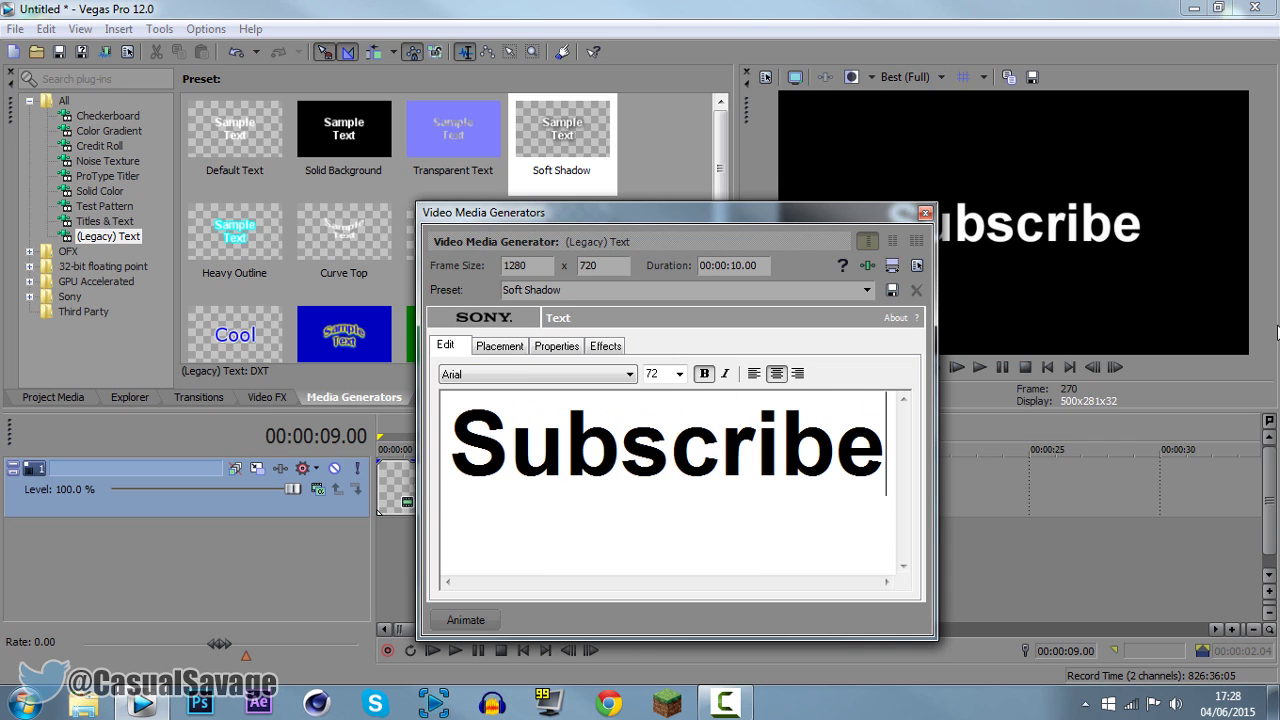
left_click(925, 212)
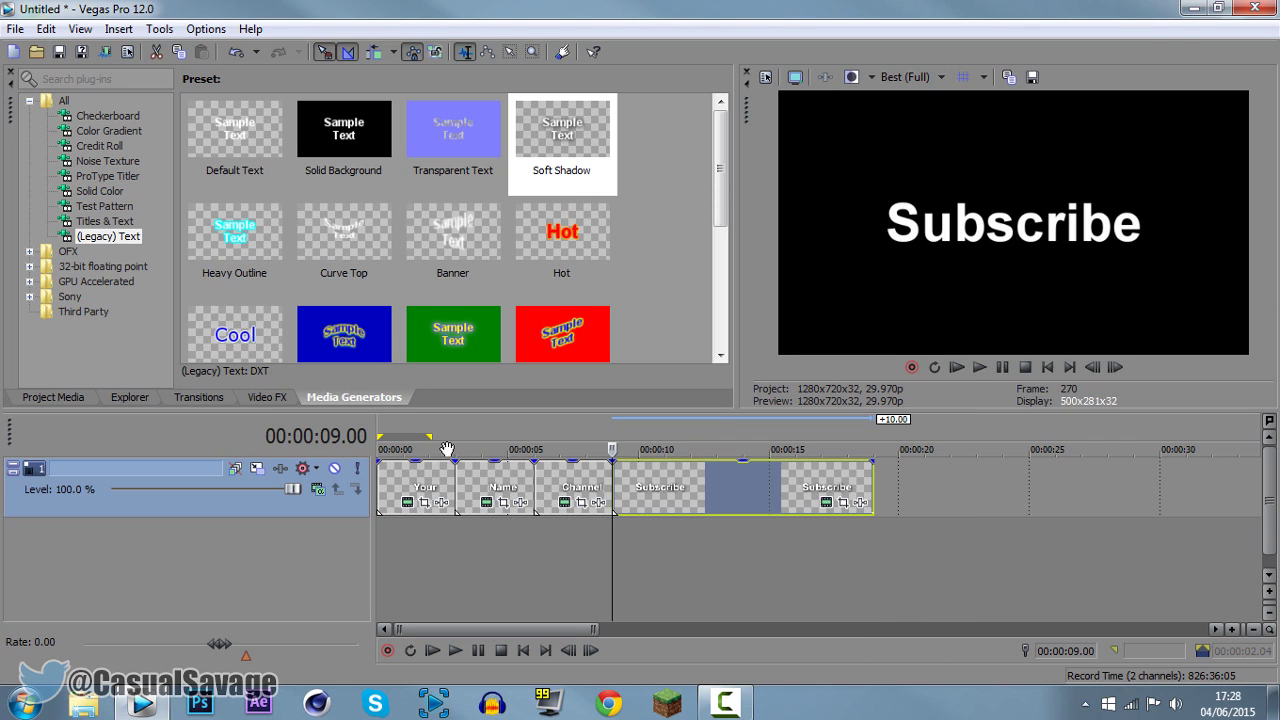
Trim Subscribe to end at 12 seconds and drop another Soft Shadow clip after it.
left_click(701, 487)
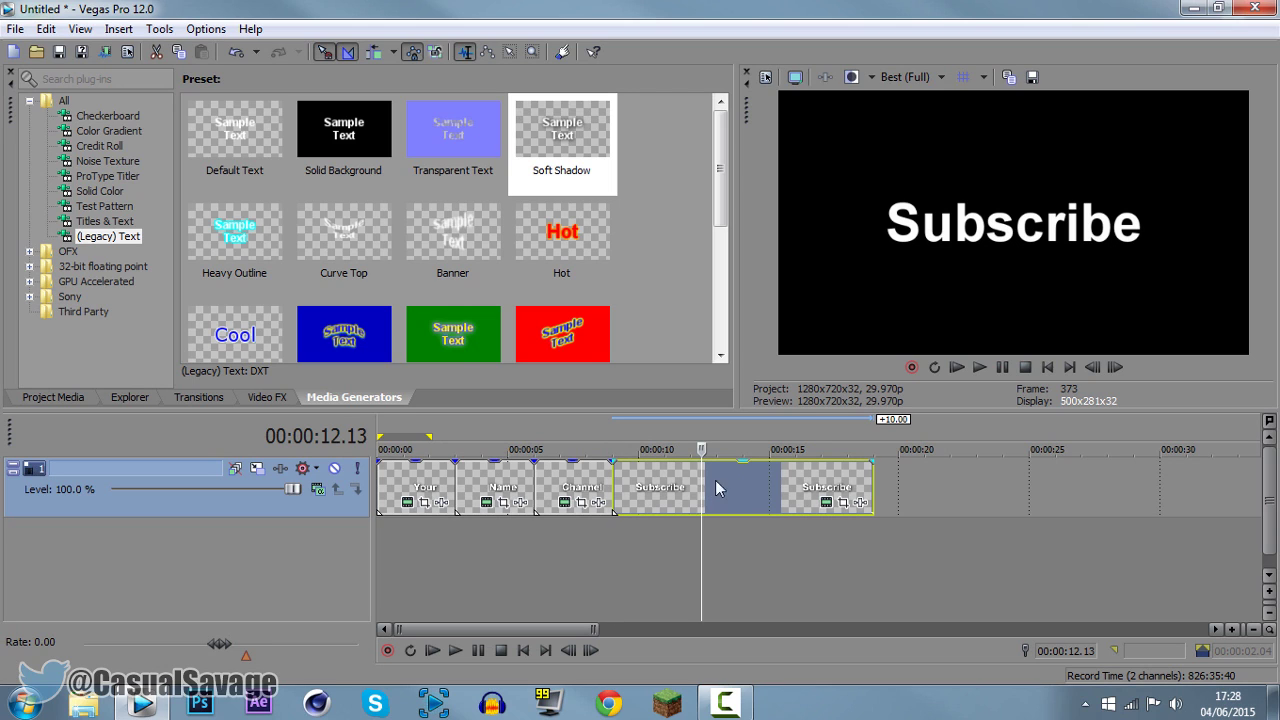
key("Left")
key("Left")
key("Left")
key("Left")
key("Left")
key("Left")
key("Left")
key("Left")
key("Left")
key("Left")
key("Left")
key("Left")
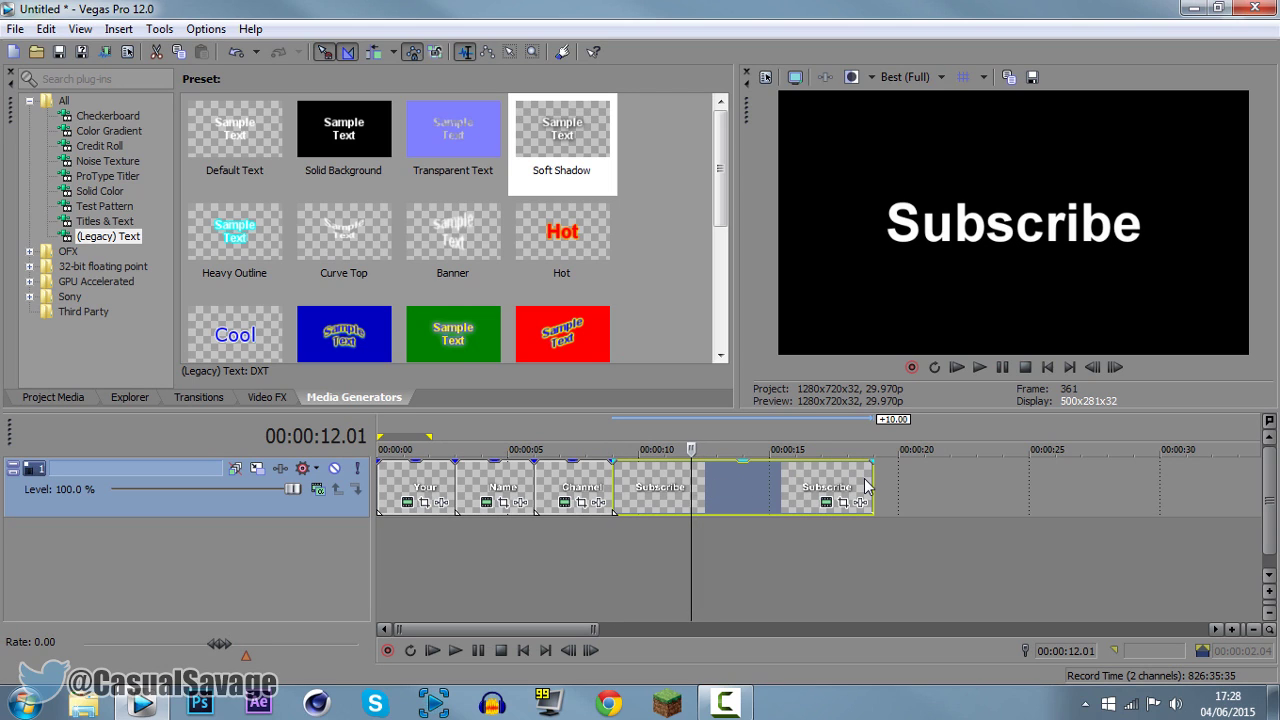
left_click_drag(866, 487, 690, 487)
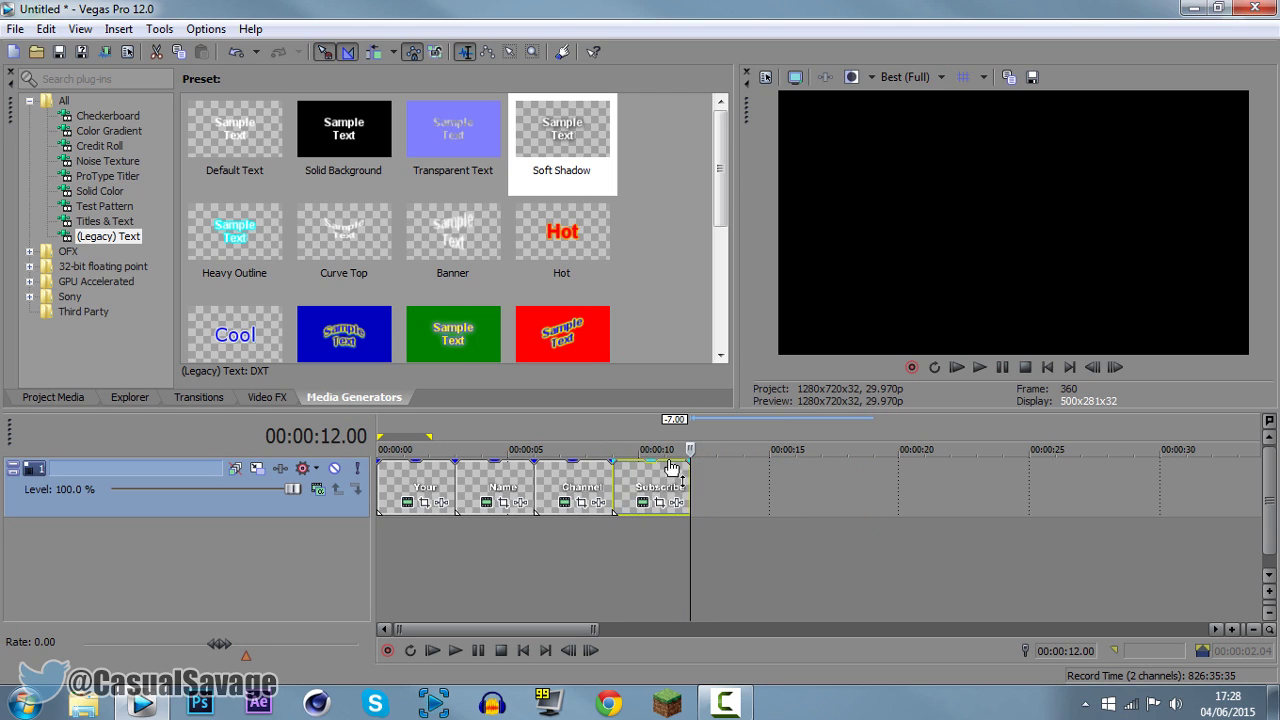
left_click_drag(598, 168, 712, 500)
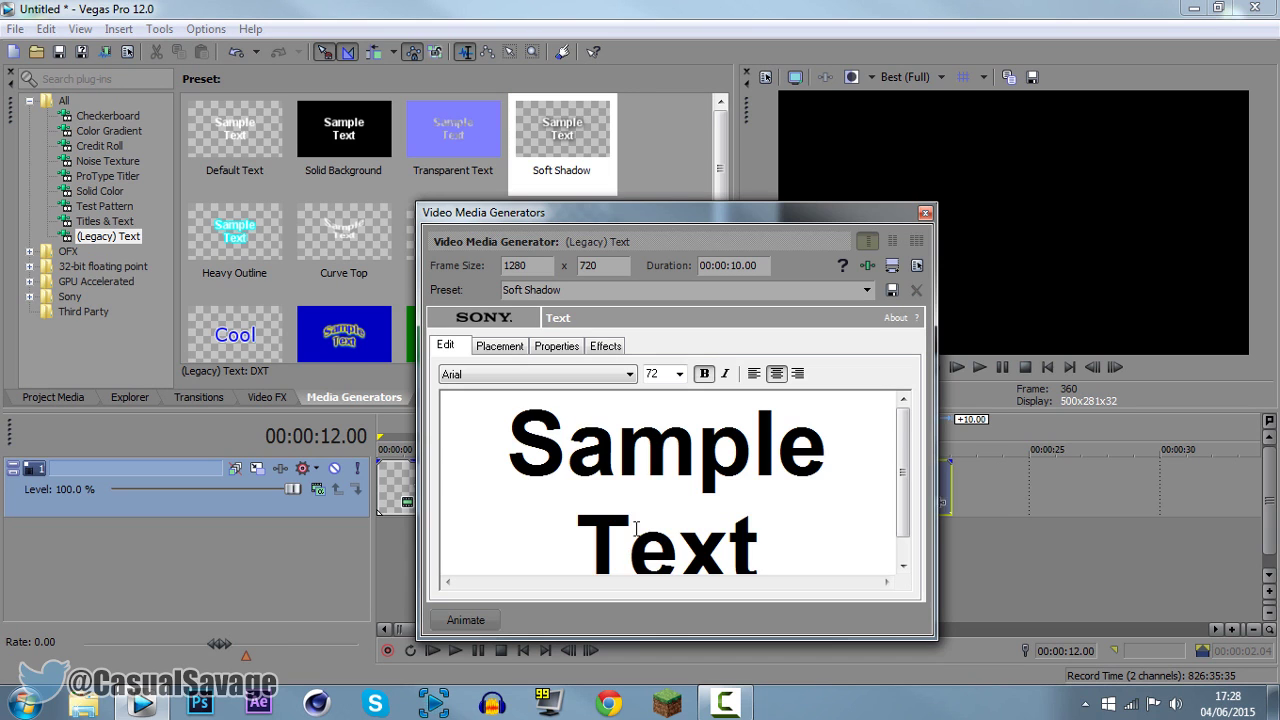
Set the last clip's text to 'Like' and trim it to end at 15 seconds.
type("Like")
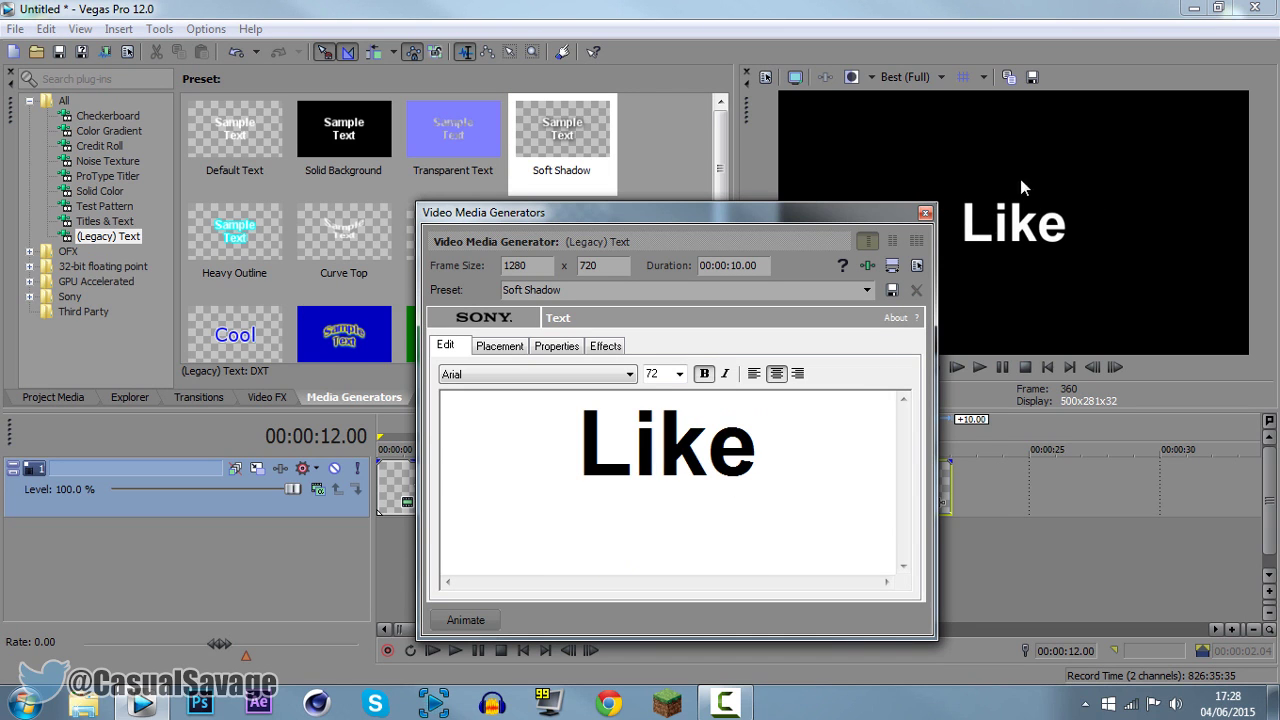
left_click(925, 214)
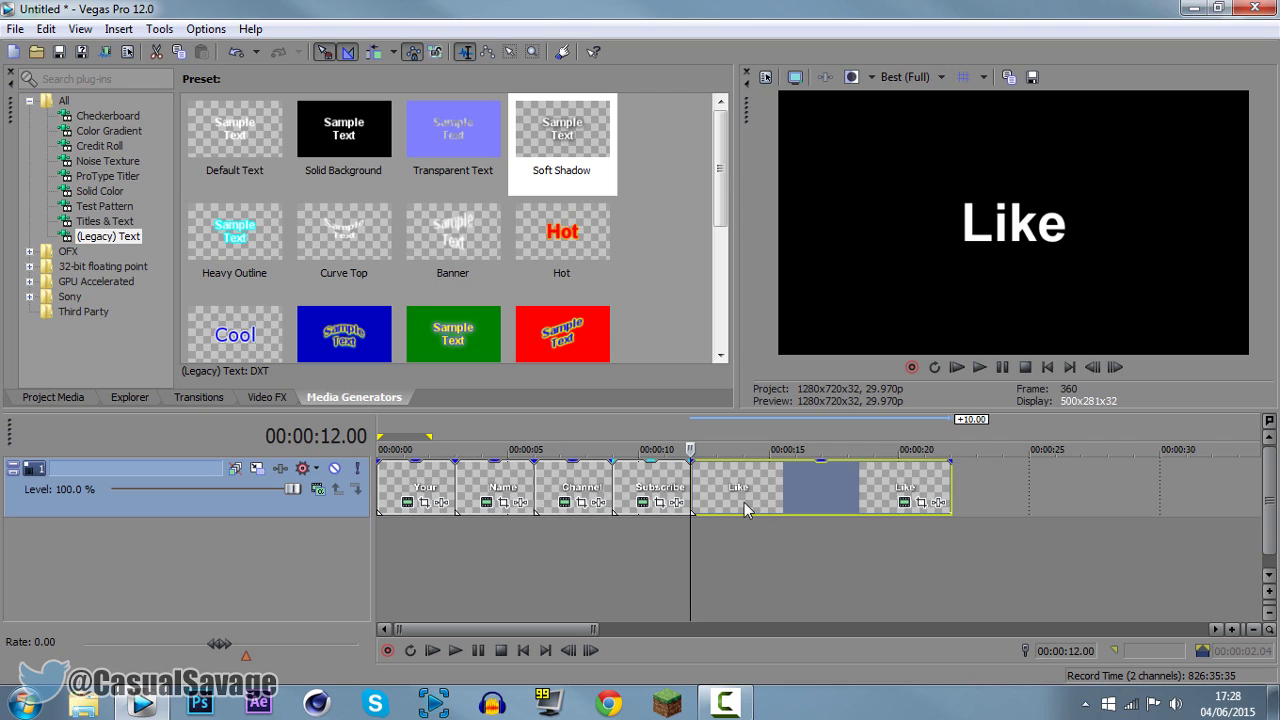
left_click(756, 508)
left_click(772, 505)
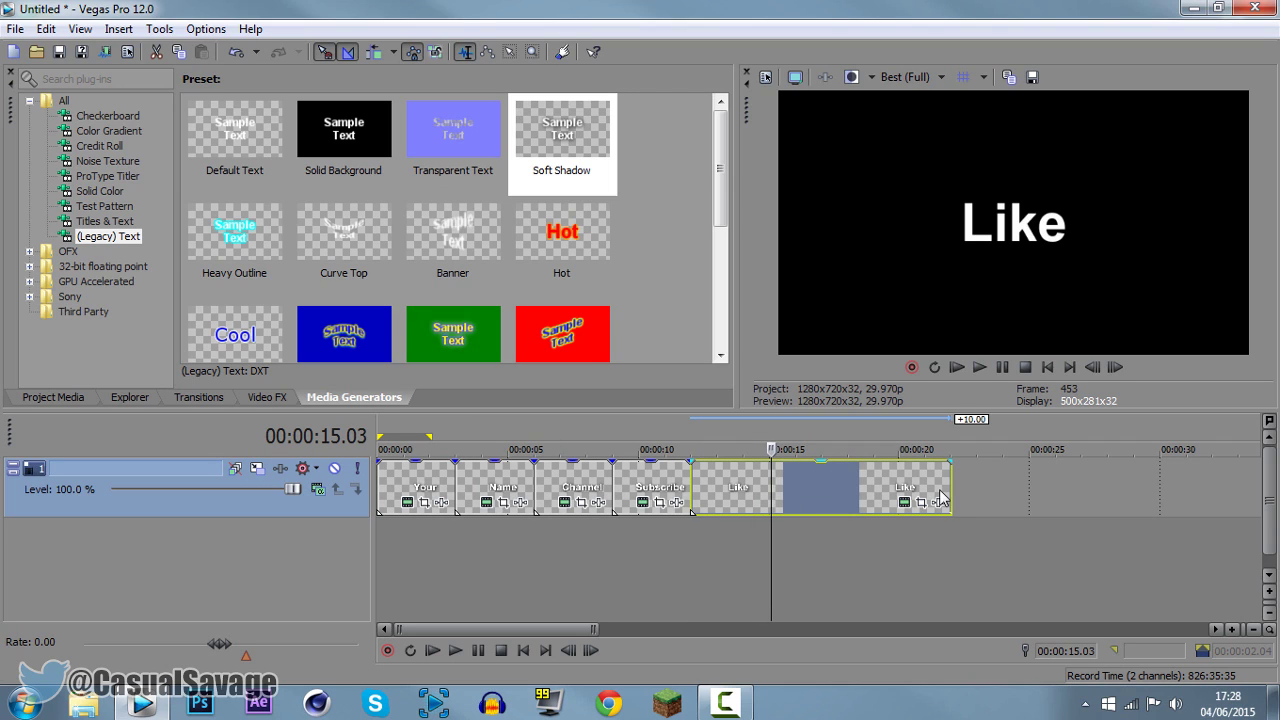
left_click_drag(950, 490, 777, 499)
Play the five-word sequence from the project start, then pause.
key("ctrl+Home")
key("space")
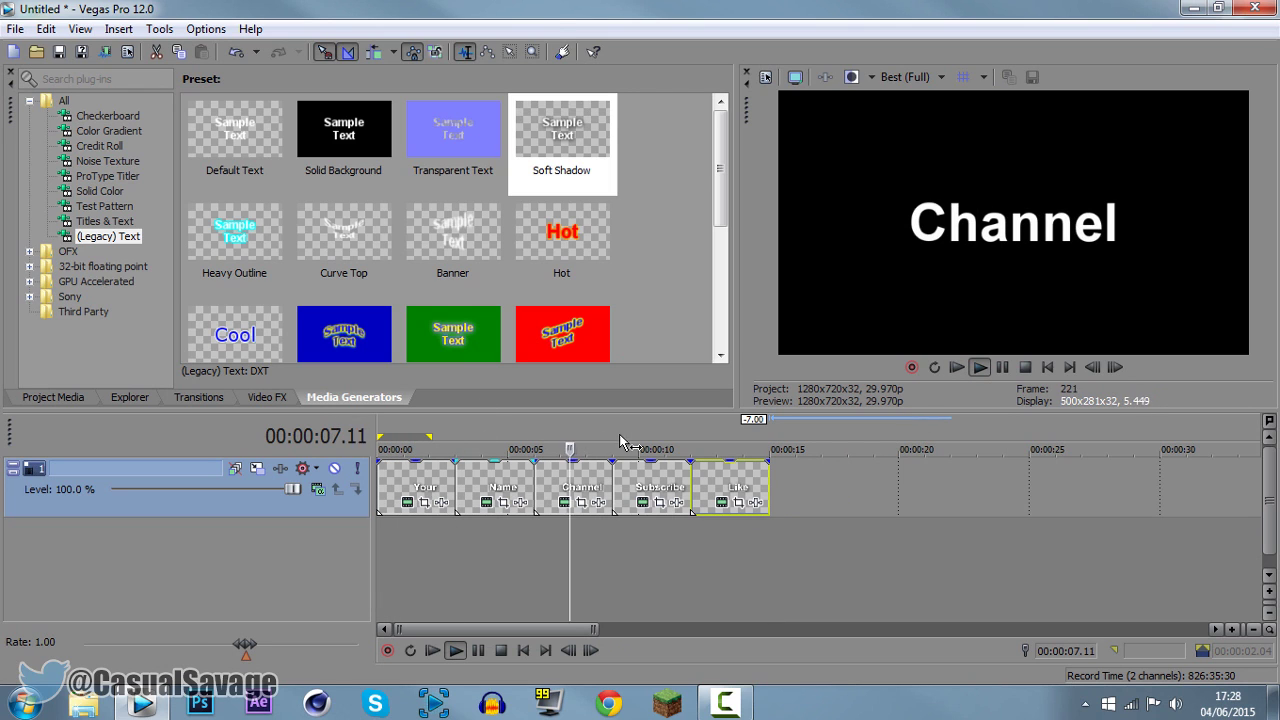
left_click(1001, 368)
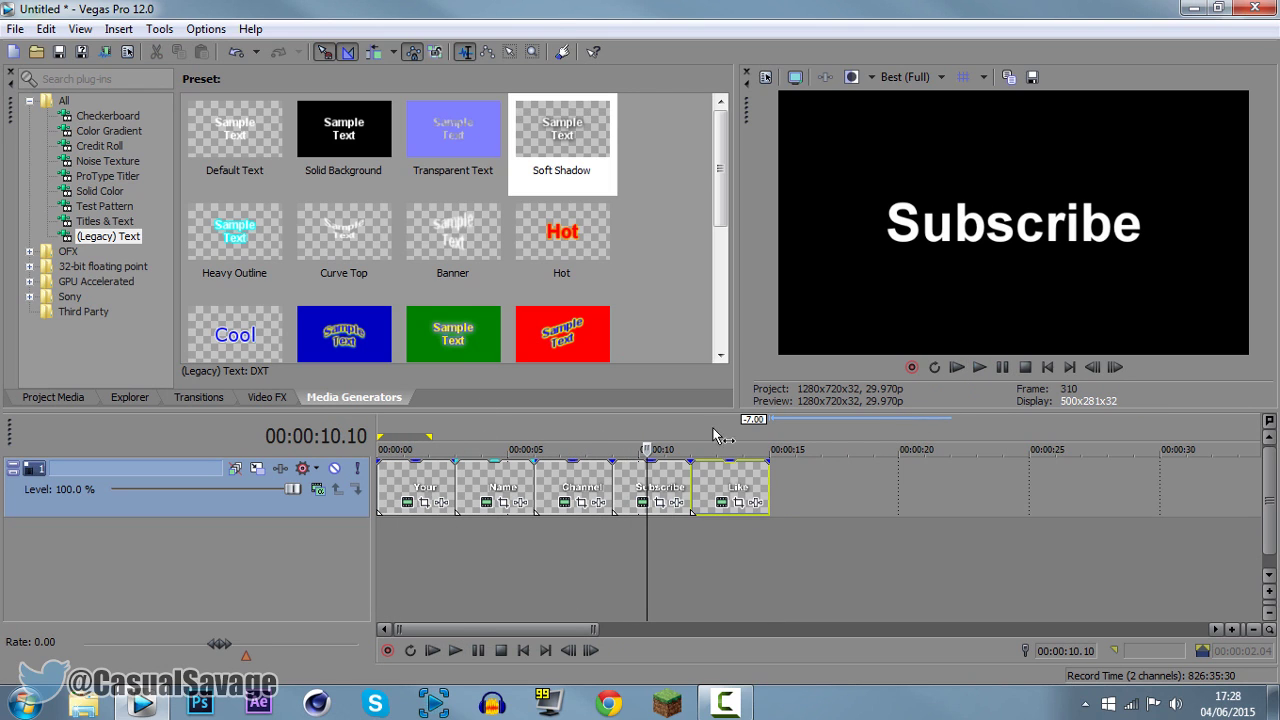
Enlarge the Your clip's Pan/Crop frame to 10,240 × 5,760 so the word appears tiny.
left_click(382, 490)
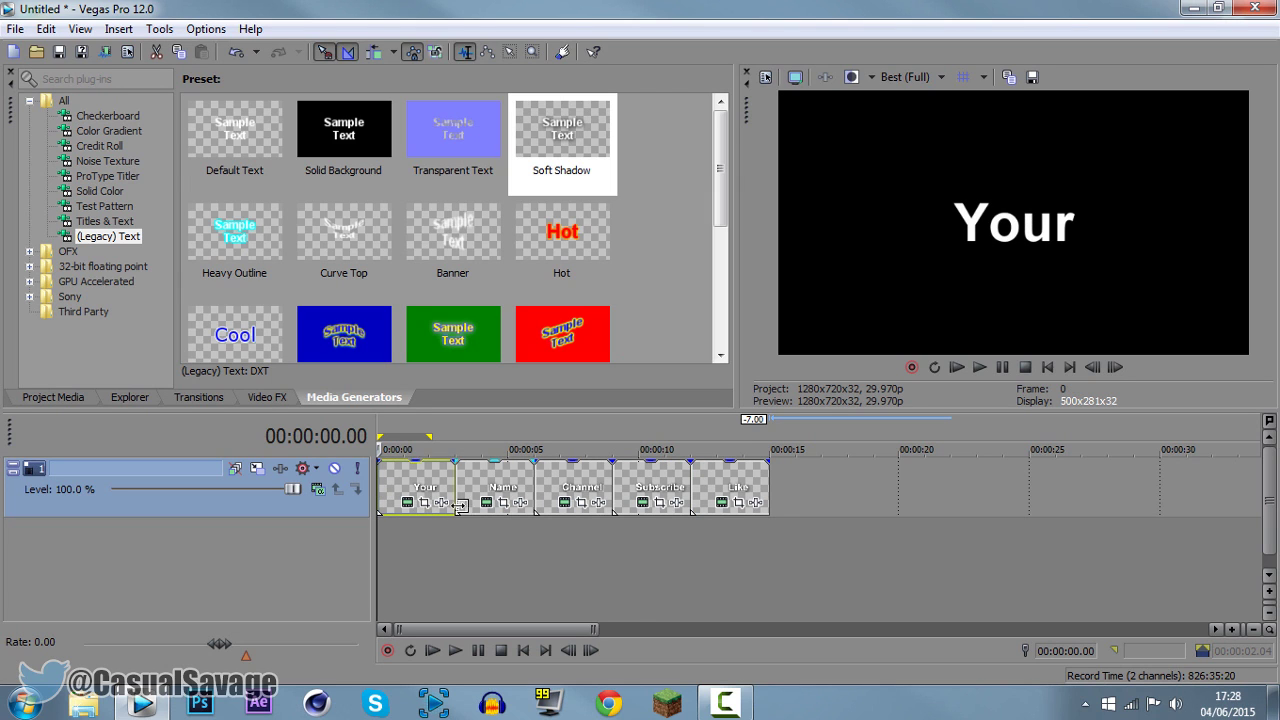
left_click(425, 501)
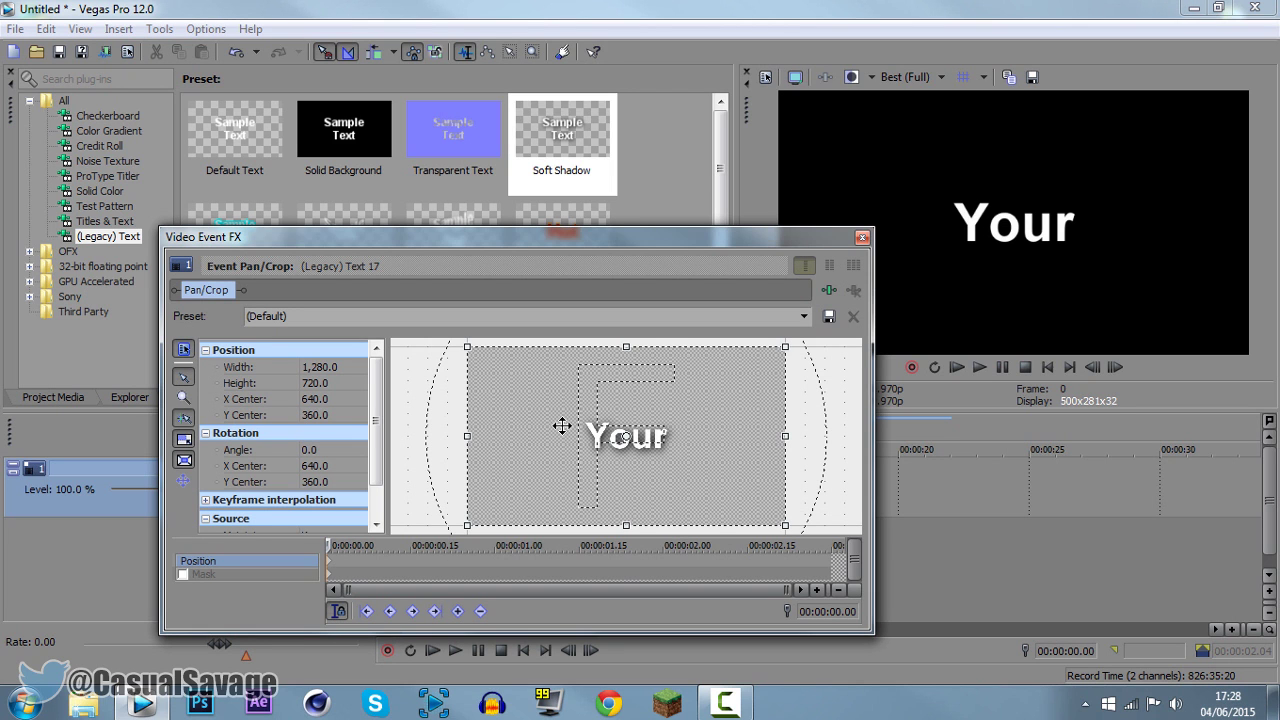
scroll(562, 426, "down", 10)
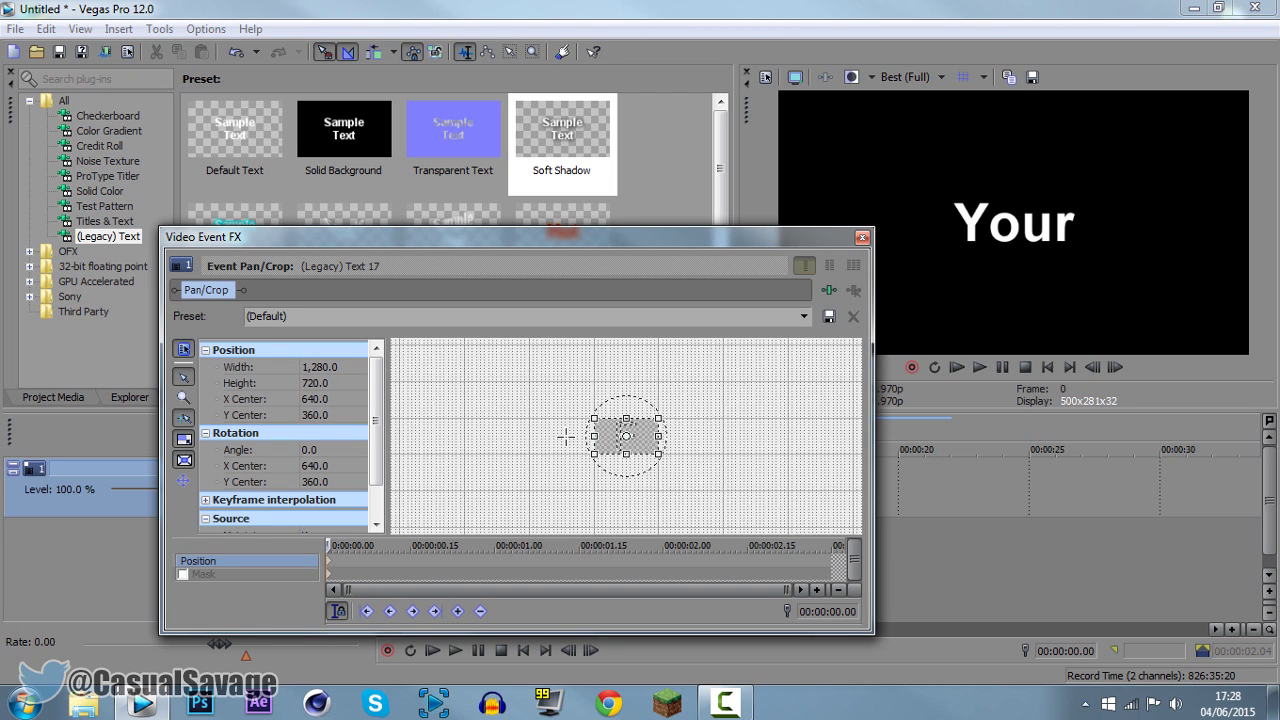
scroll(584, 436, "down", 3)
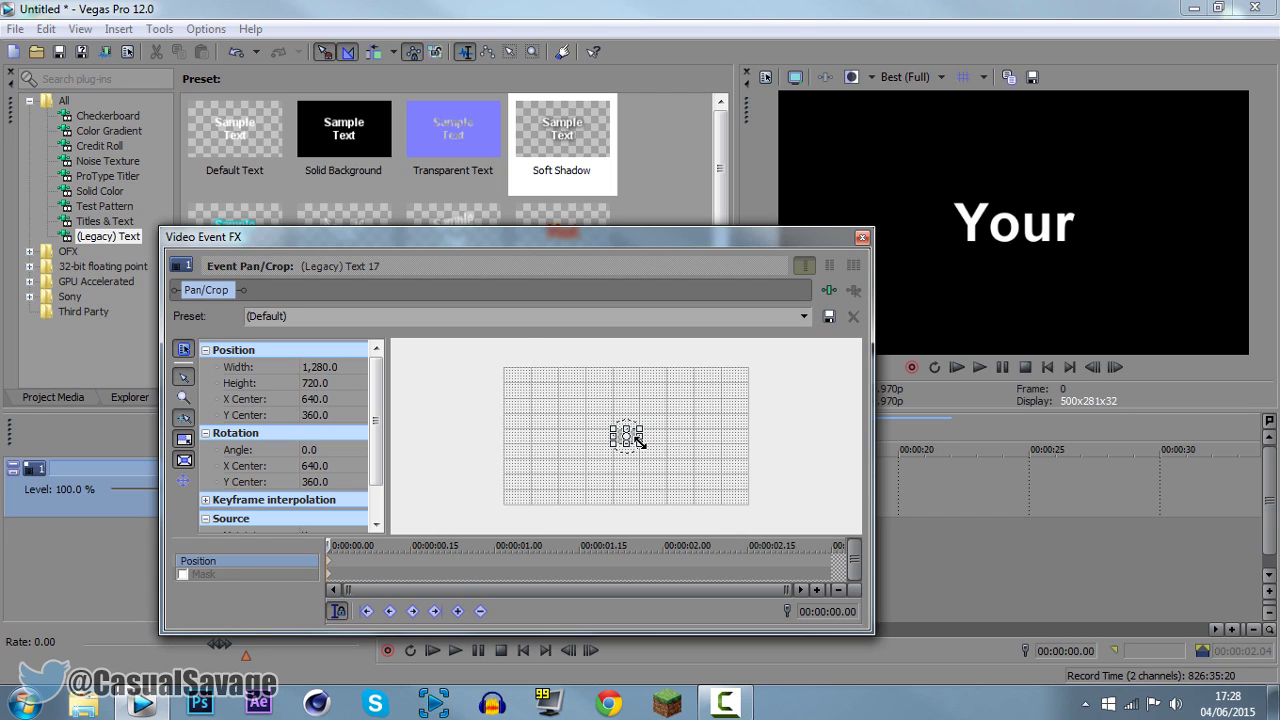
left_click_drag(638, 441, 911, 640)
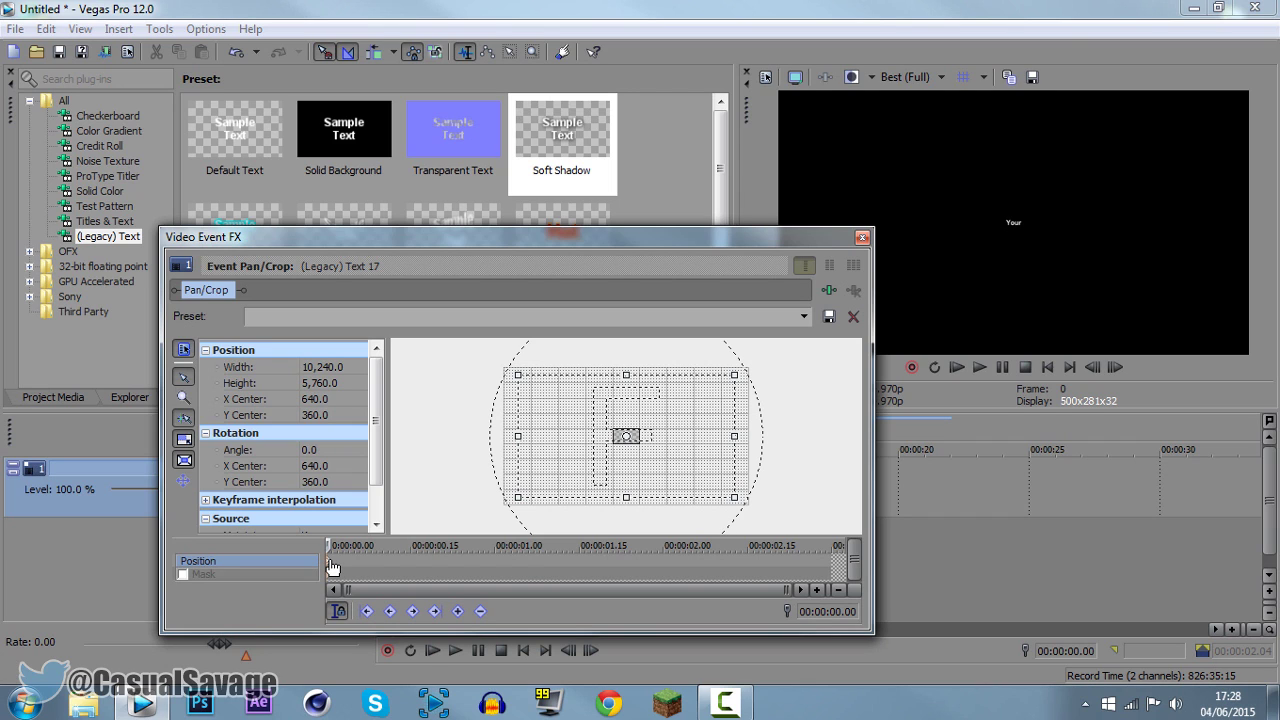
left_click(862, 237)
Enlarge the Name and Channel clips' Pan/Crop frames to 10,240 × 5,760.
left_click(457, 482)
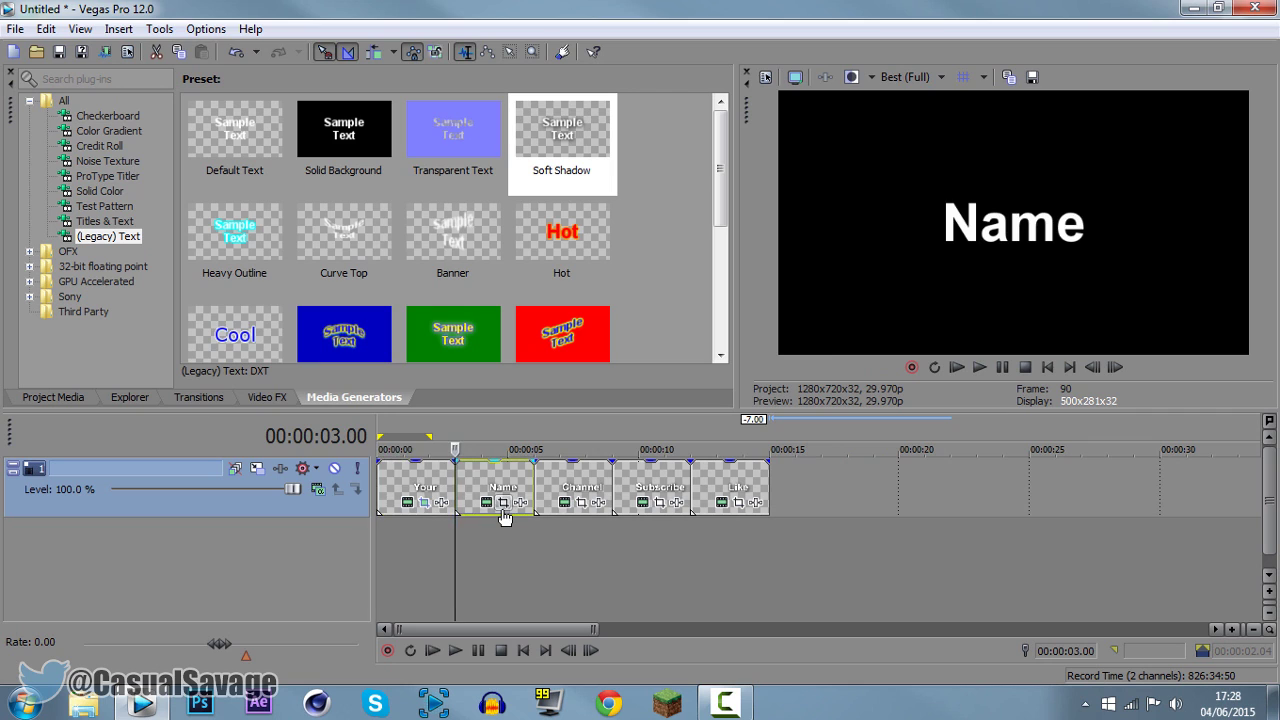
left_click(503, 502)
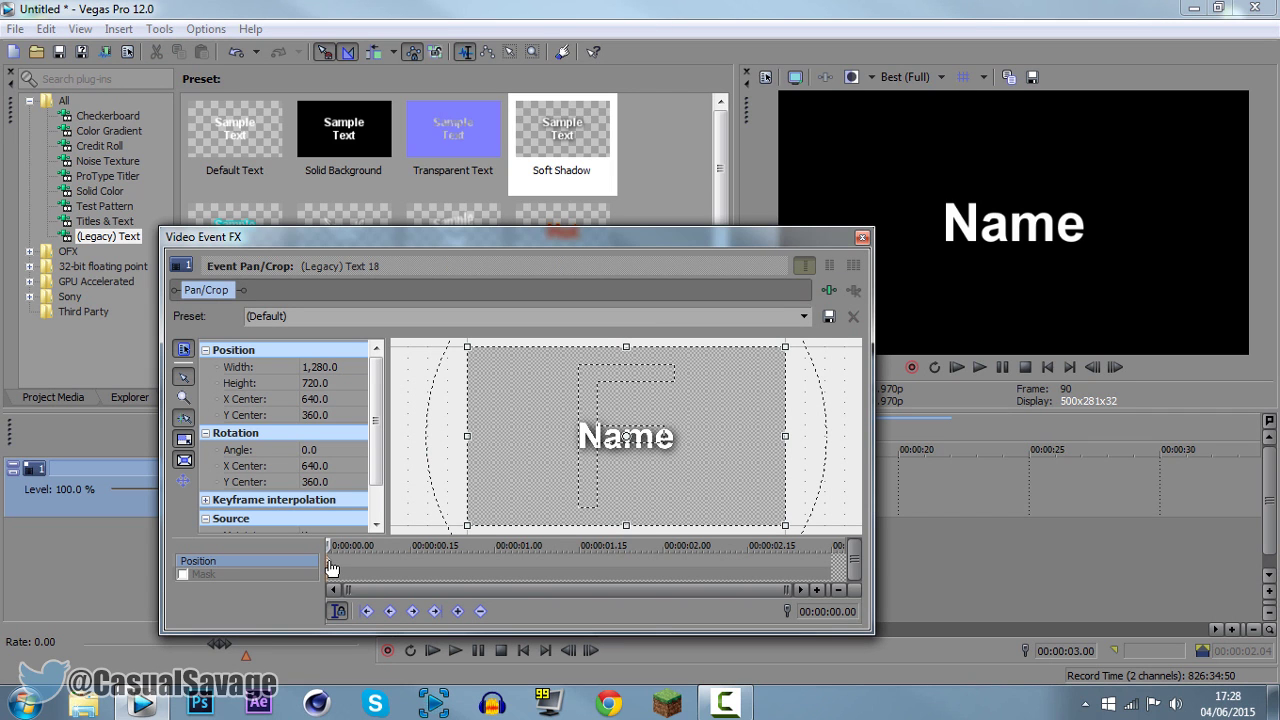
scroll(500, 468, "down", 5)
left_click(862, 238)
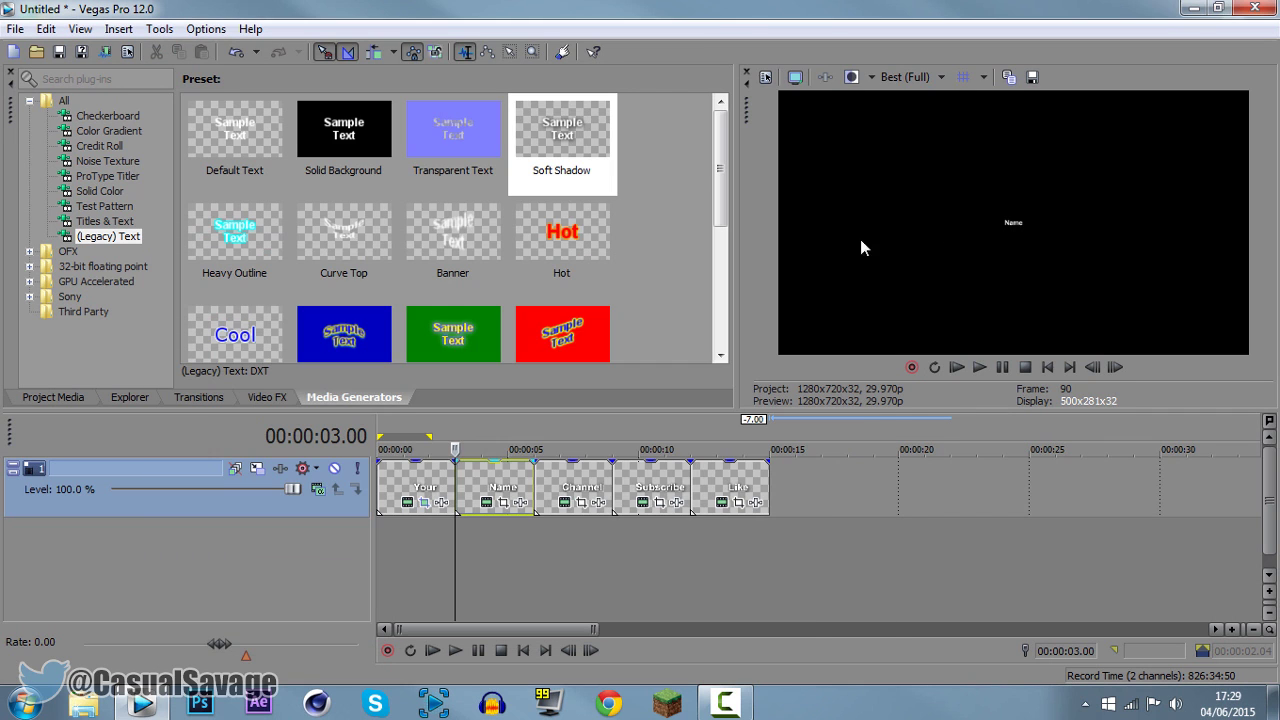
left_click(594, 510)
left_click(581, 502)
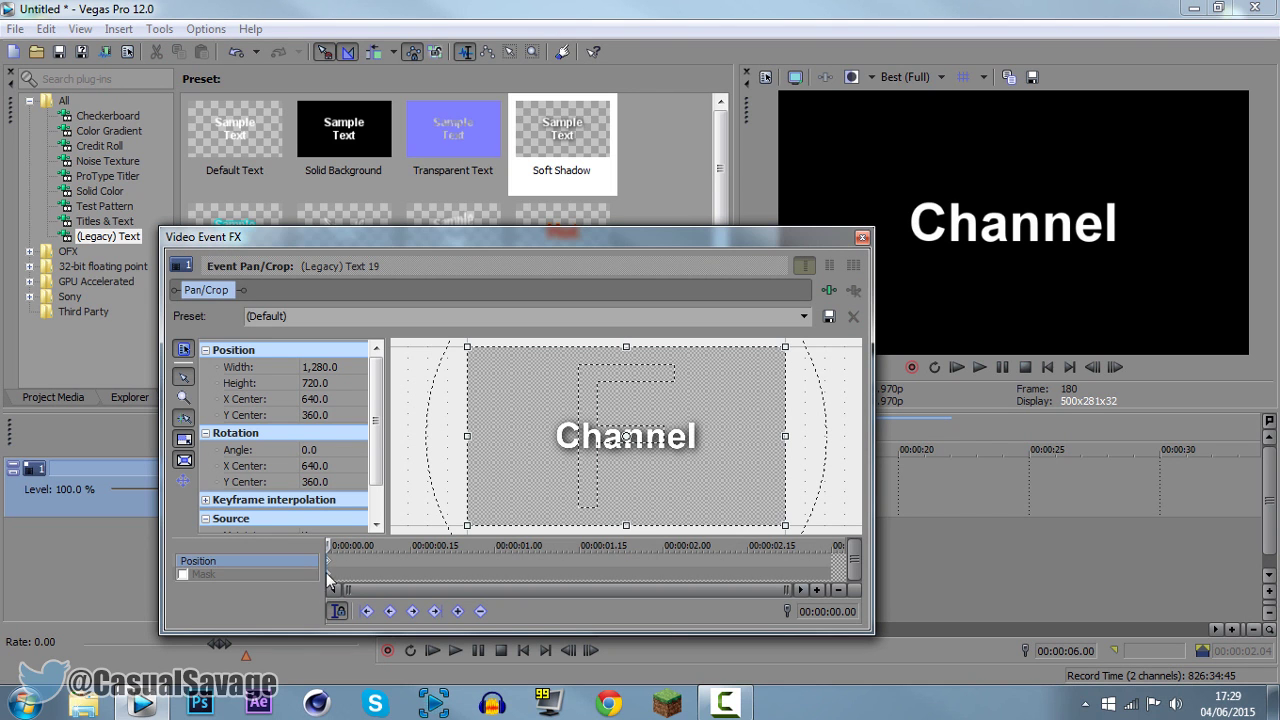
scroll(626, 436, "down", 5)
left_click(862, 237)
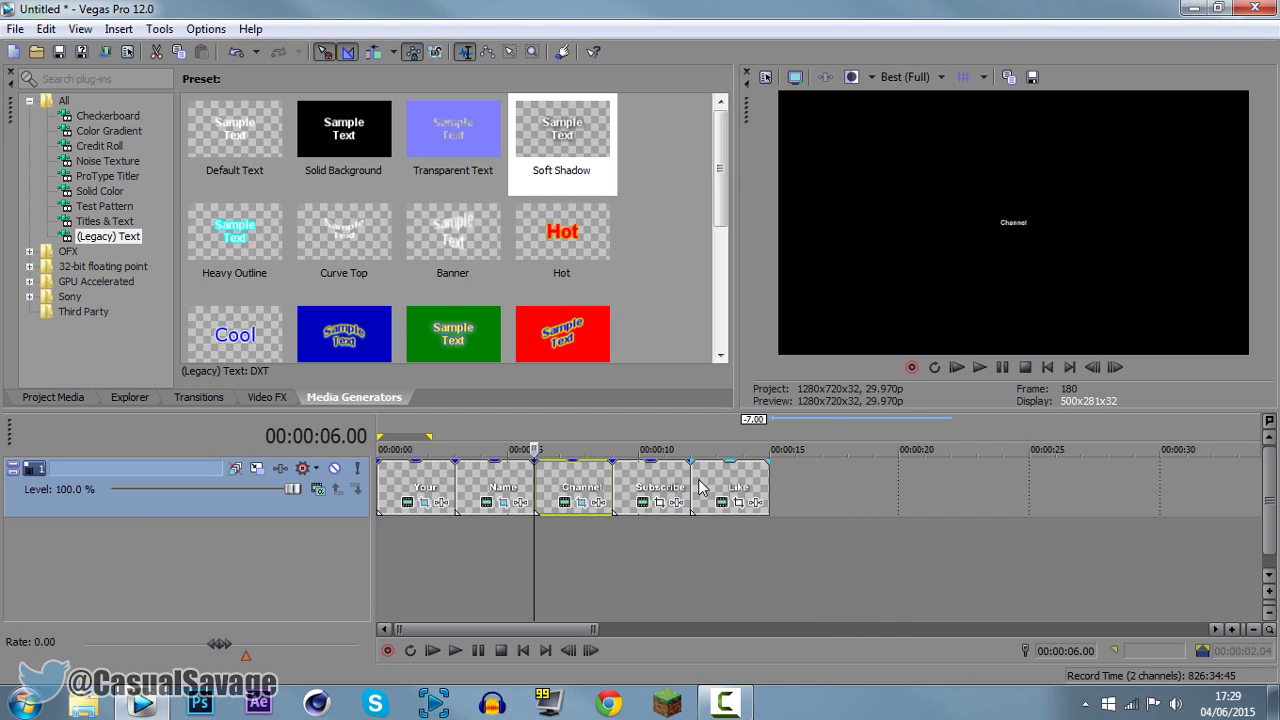
Enlarge the Subscribe clip's Pan/Crop frame and scrub through to check the shrunken words.
left_click(624, 485)
left_click(659, 502)
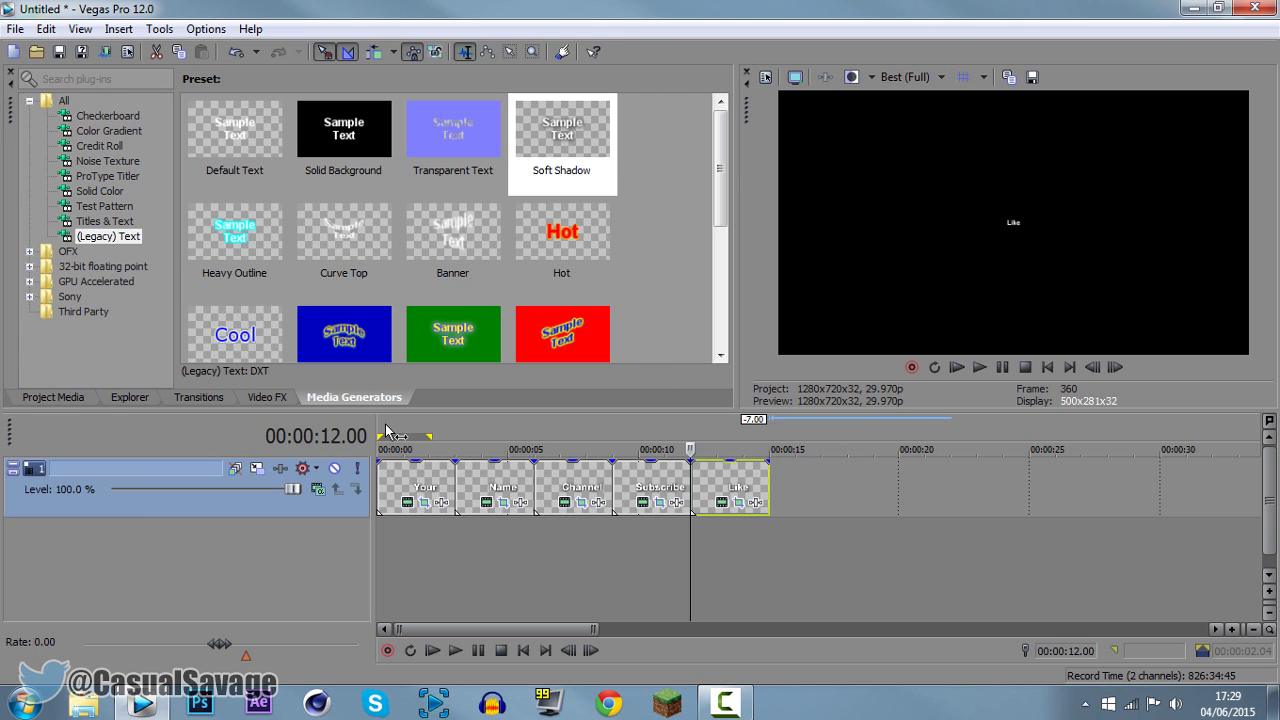
left_click_drag(386, 430, 670, 419)
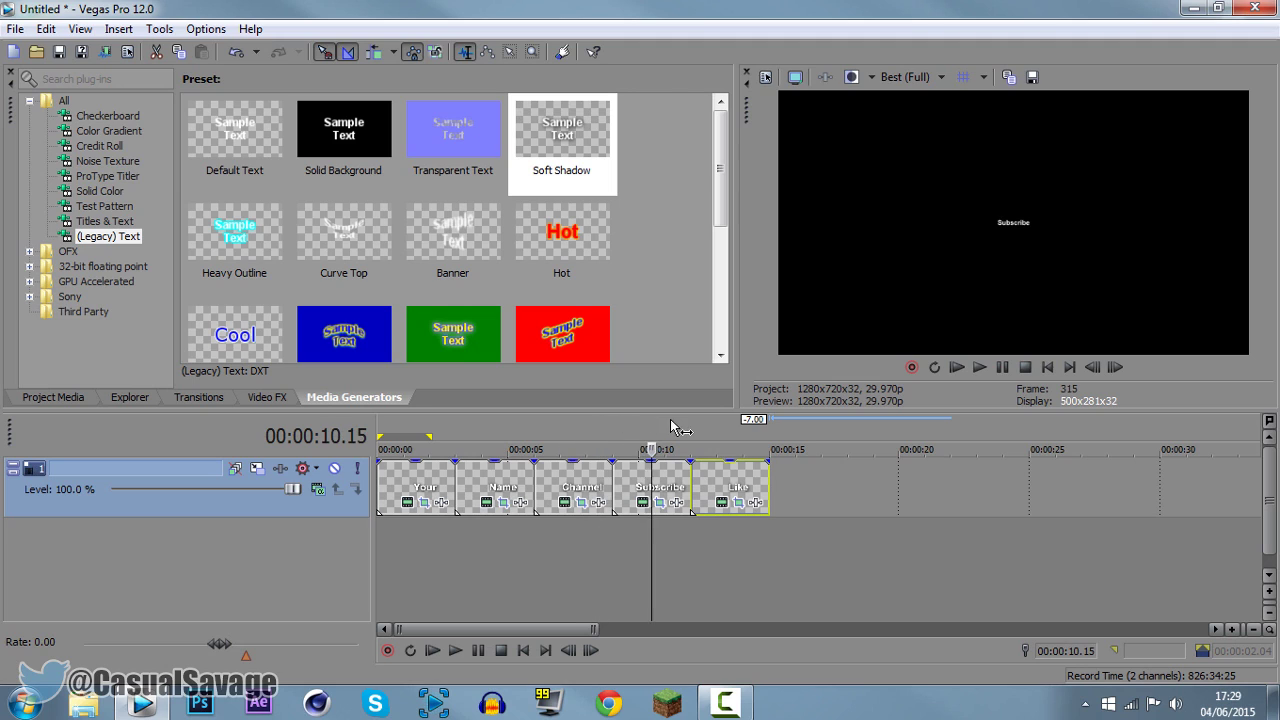
left_click(452, 478)
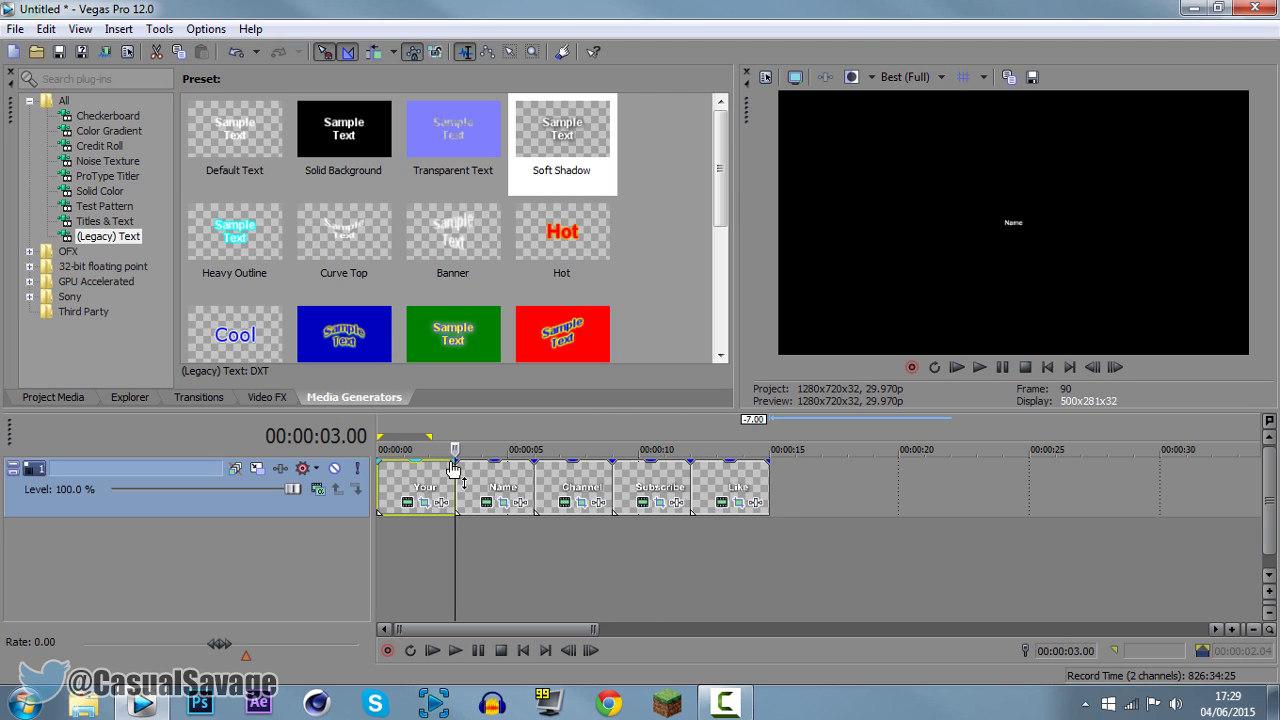
Restore the Your clip's end crop to full frame, then shrink it to near zero.
left_click(424, 505)
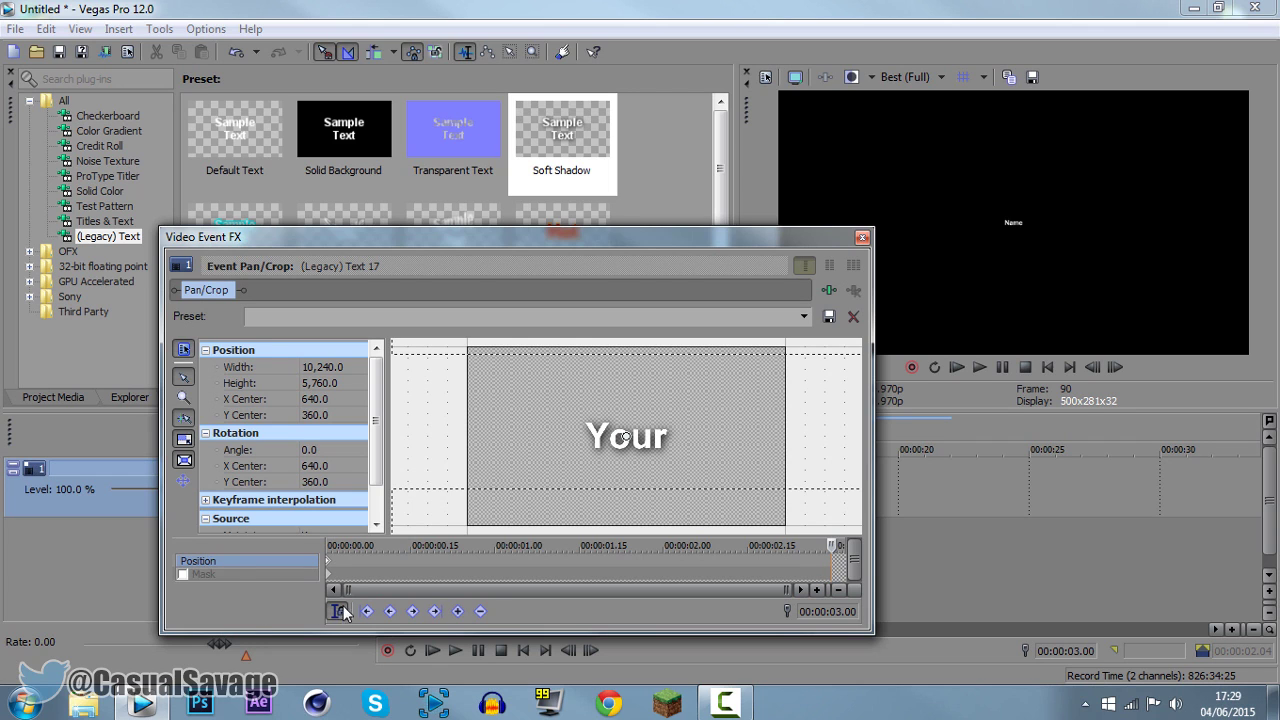
right_click(654, 433)
left_click(672, 438)
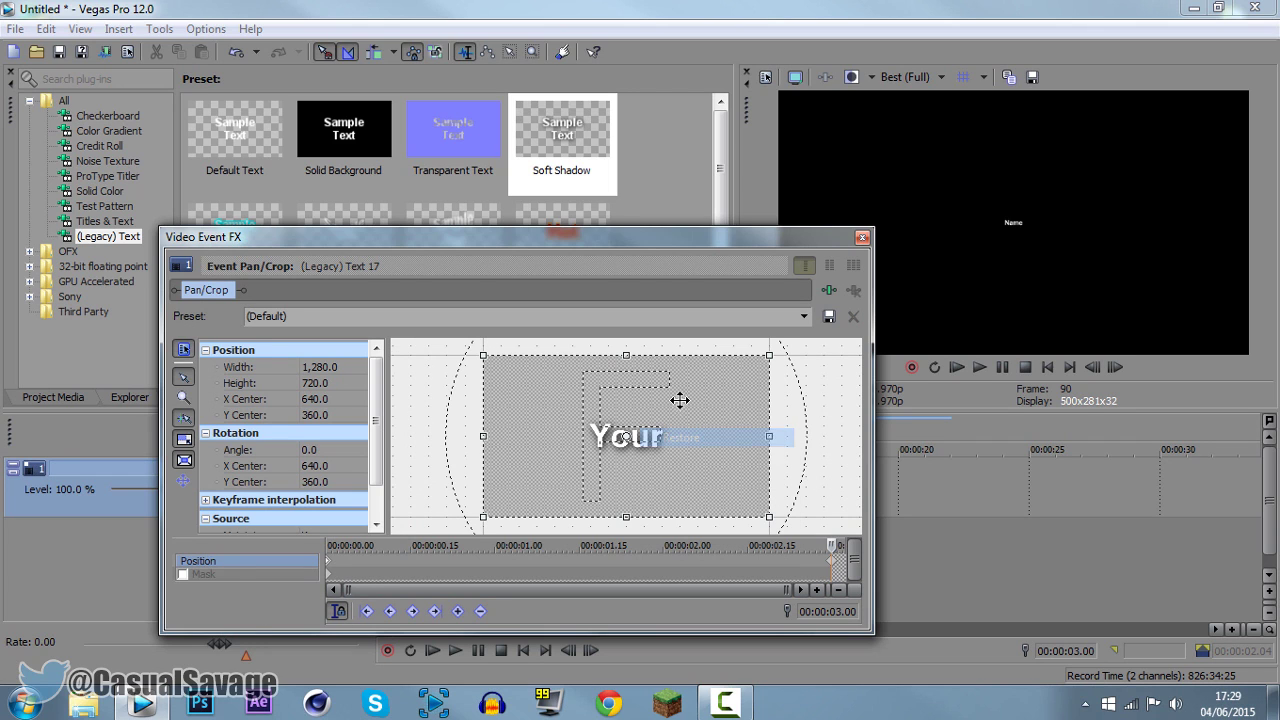
left_click_drag(769, 437, 622, 437)
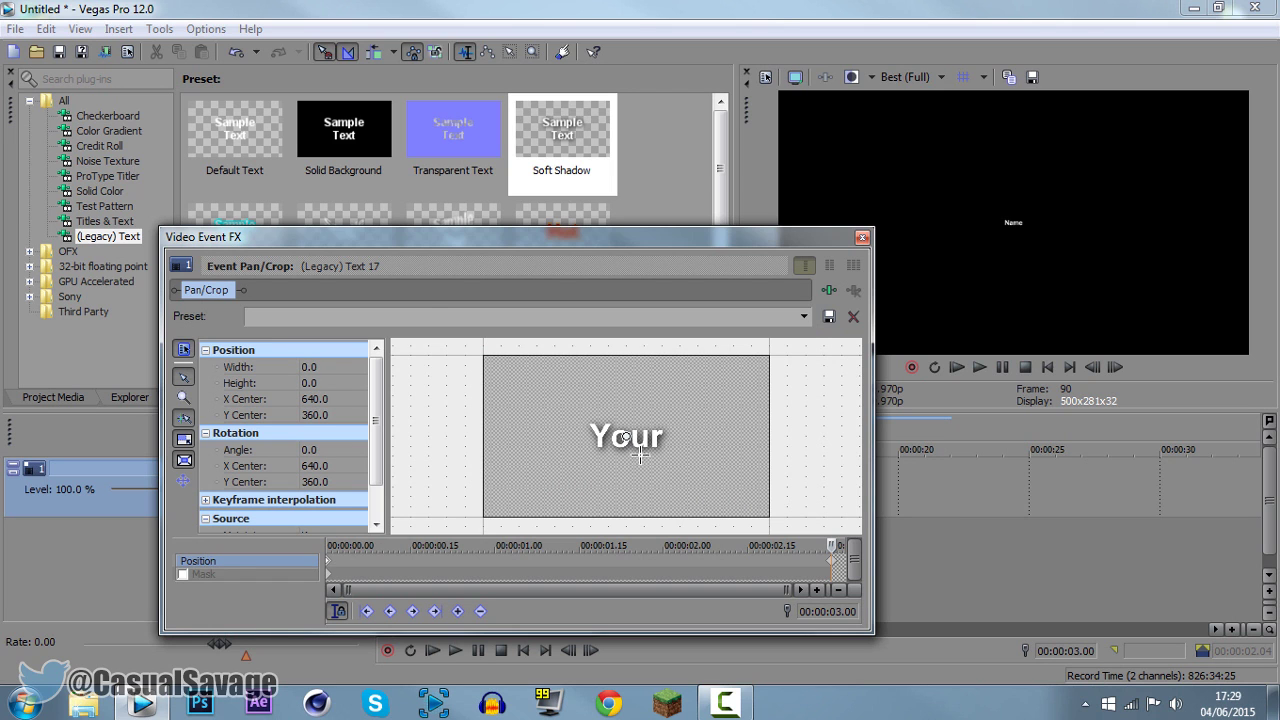
scroll(640, 455, "up", 5)
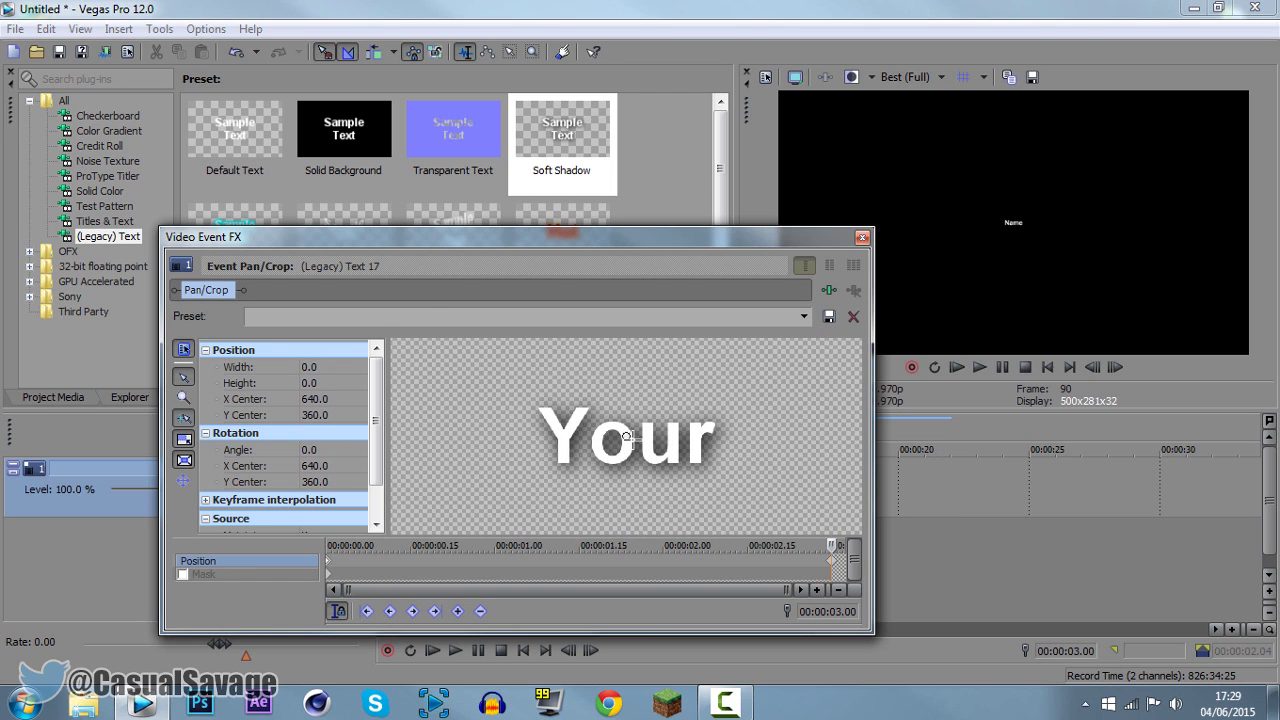
scroll(627, 437, "down", 5)
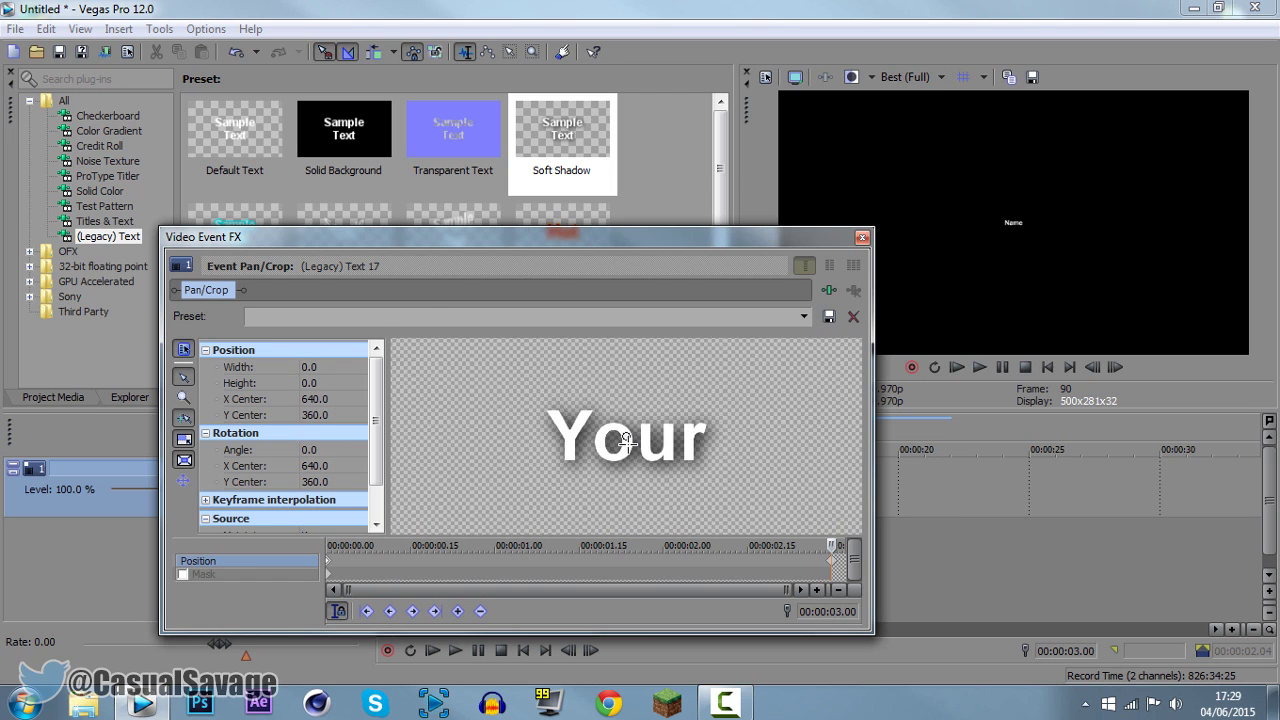
left_click(862, 237)
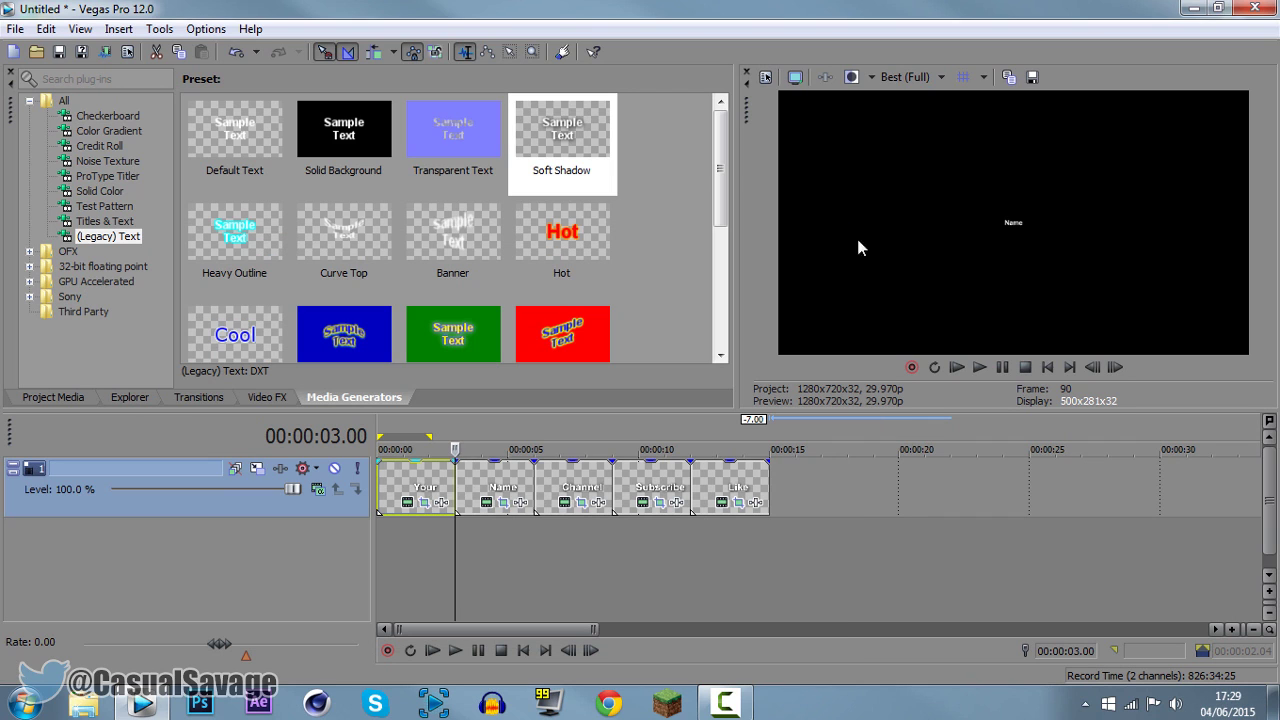
Restore the Name clip's end crop, then shrink it to 0 × 0 so it zooms in.
left_click(529, 479)
left_click(503, 502)
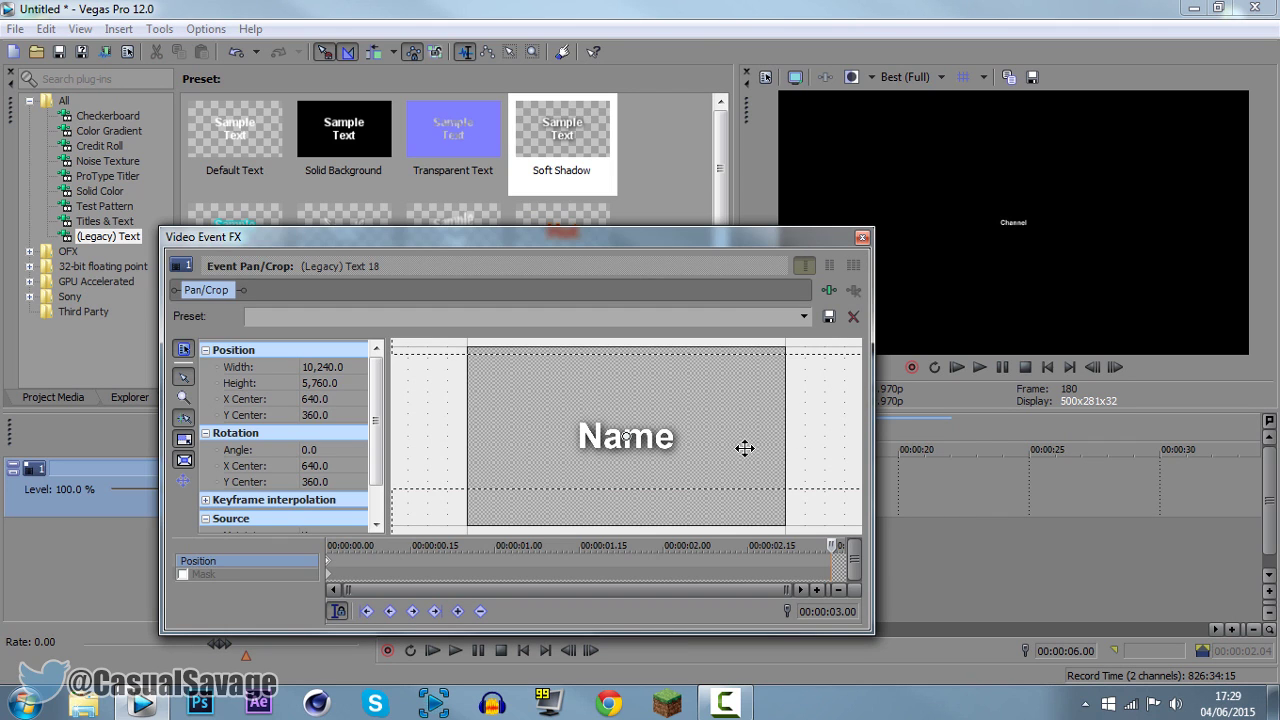
right_click(745, 448)
left_click(766, 466)
left_click_drag(777, 440, 631, 449)
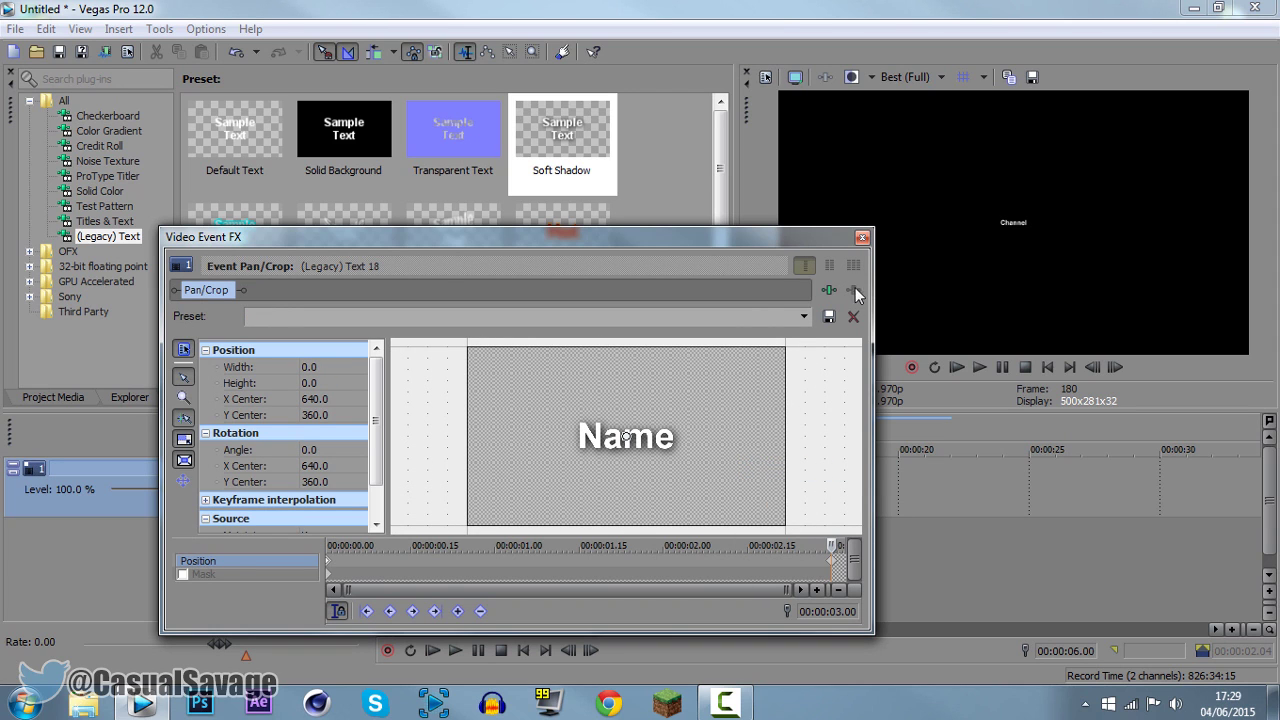
left_click(862, 238)
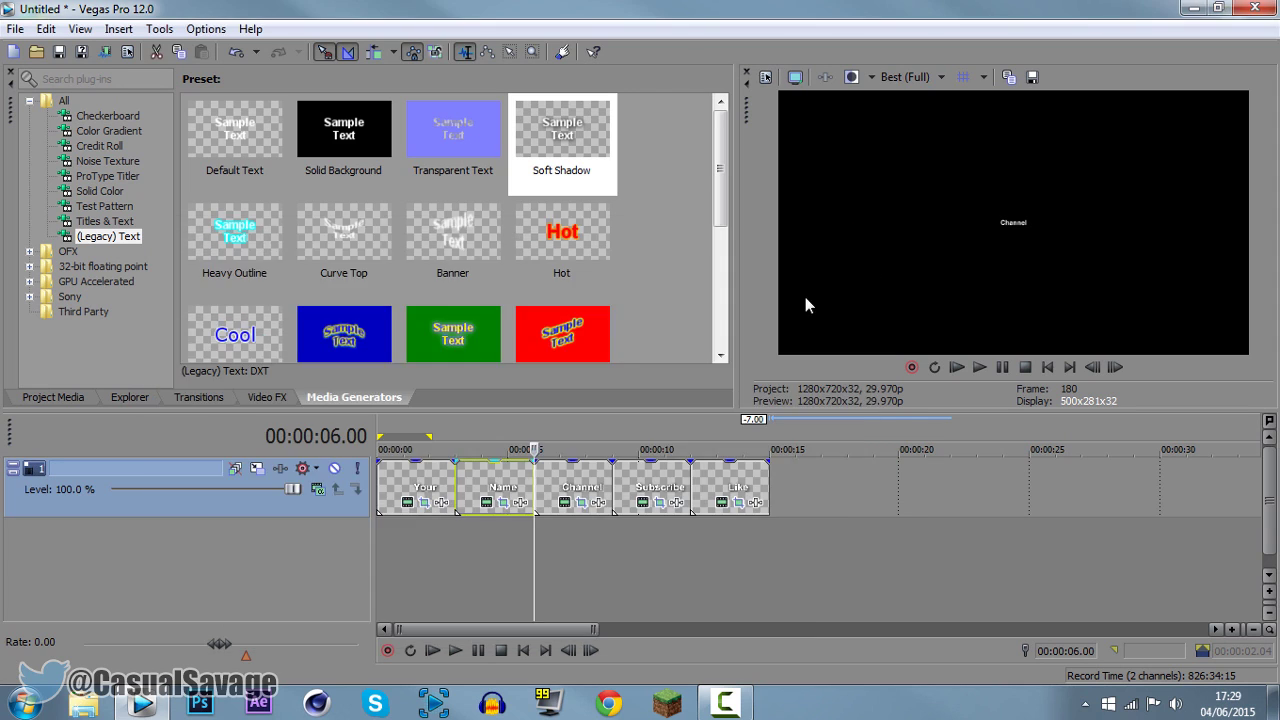
left_click(608, 490)
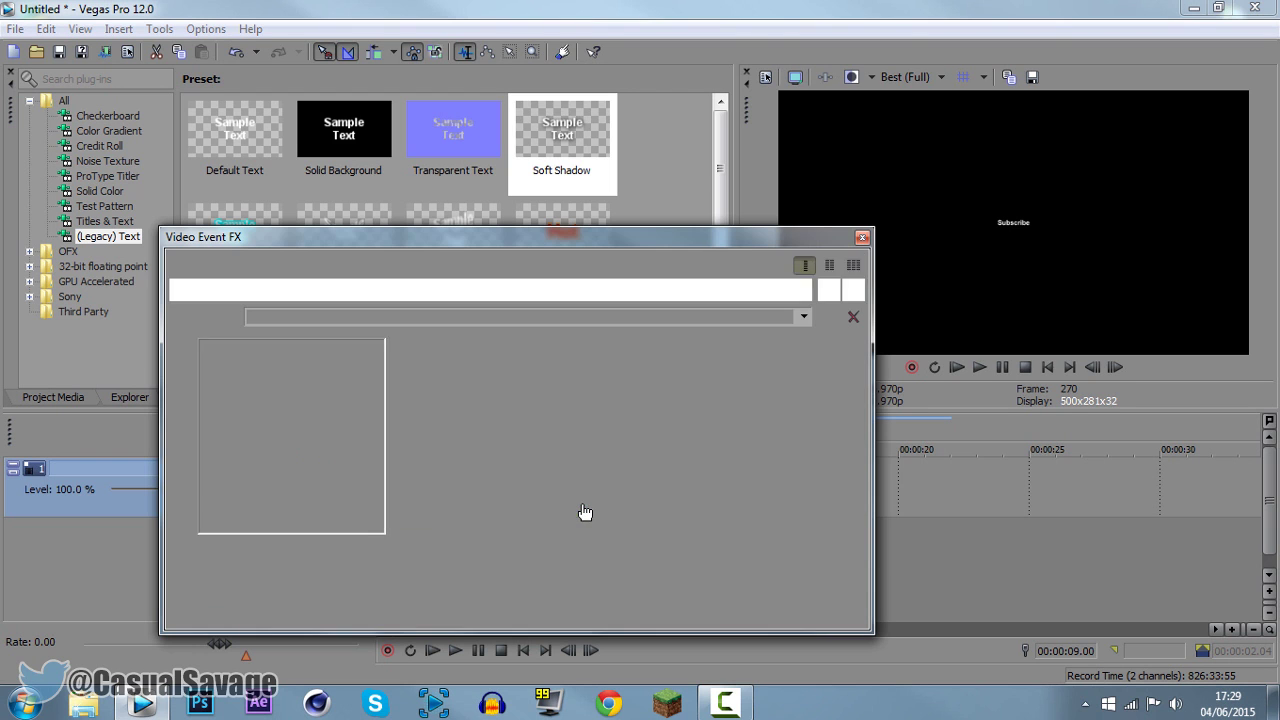
right_click(786, 443)
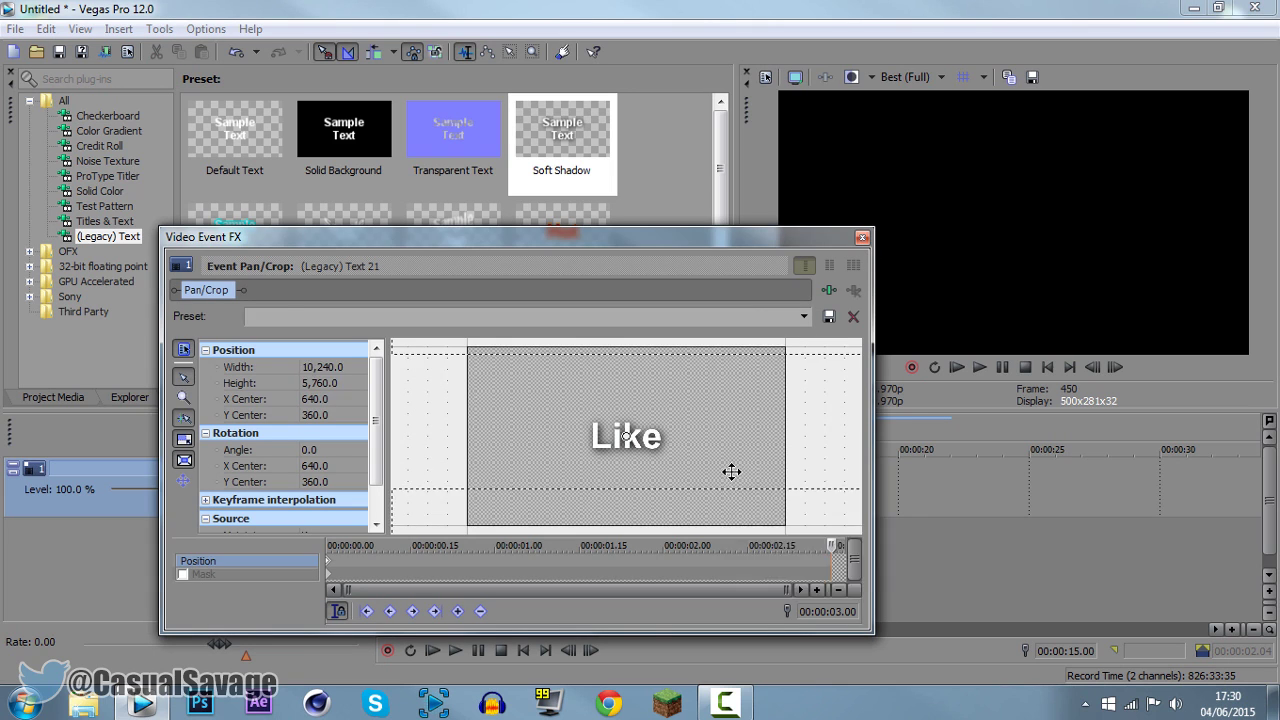
left_click(862, 238)
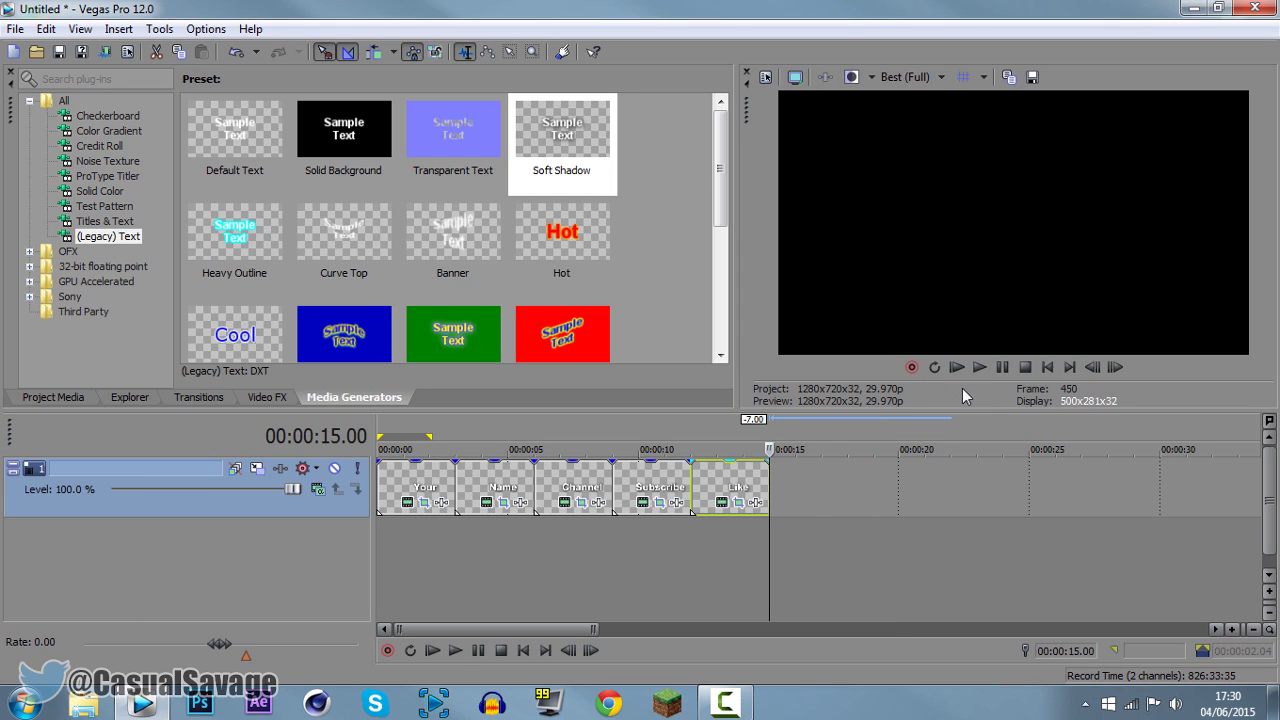
Play and scrub through all five zooming words, then trim Your to end around 1.15 seconds.
left_click(957, 368)
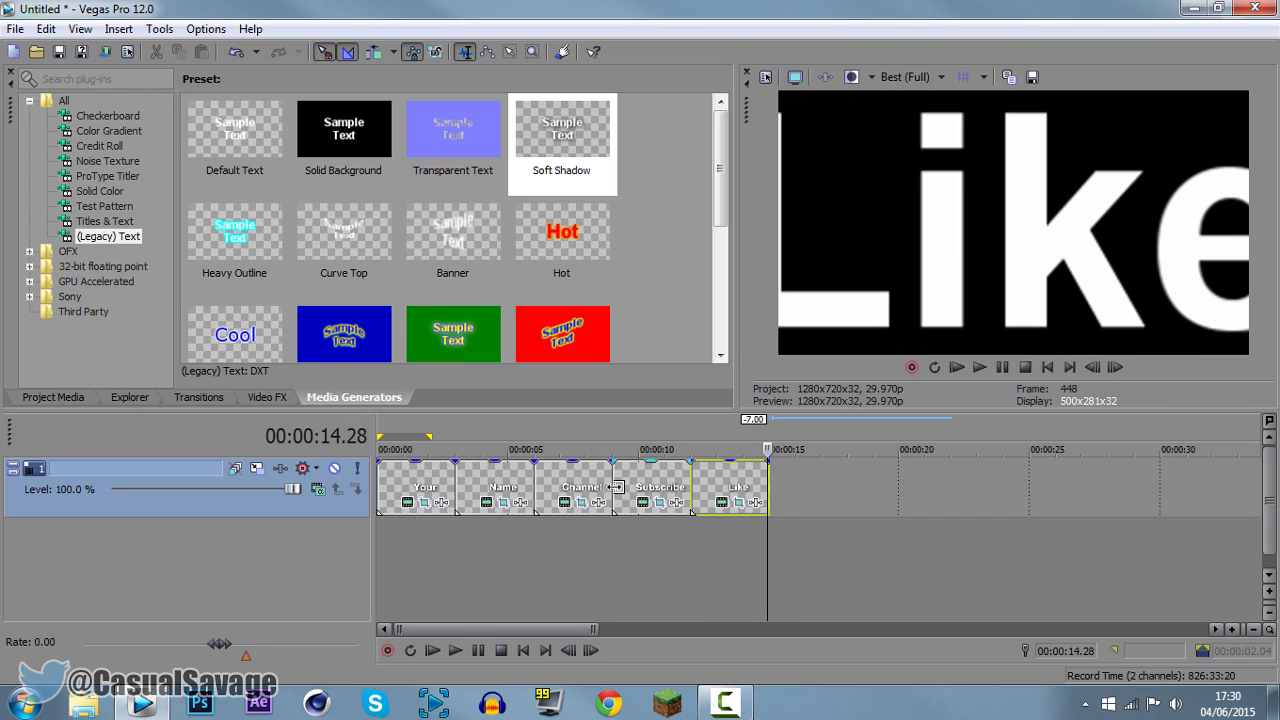
left_click(397, 482)
key("space")
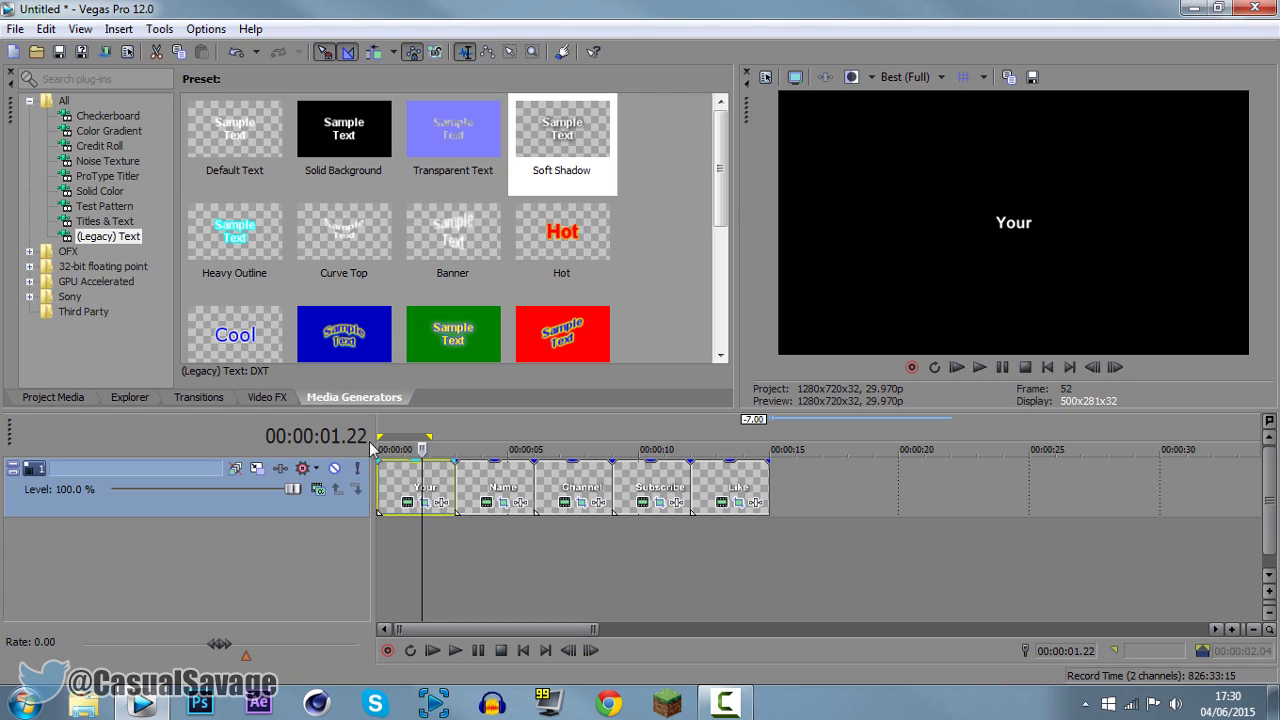
left_click(417, 484)
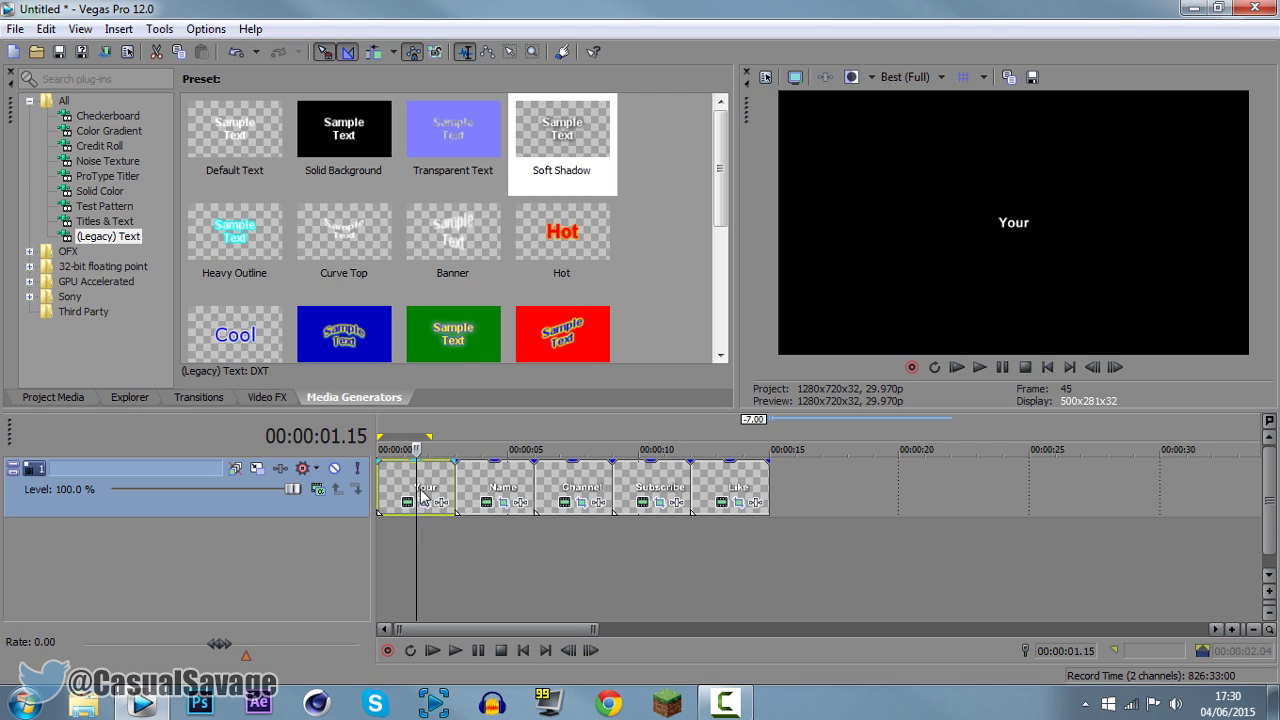
key("ctrl+Home")
left_click_drag(380, 487, 721, 490)
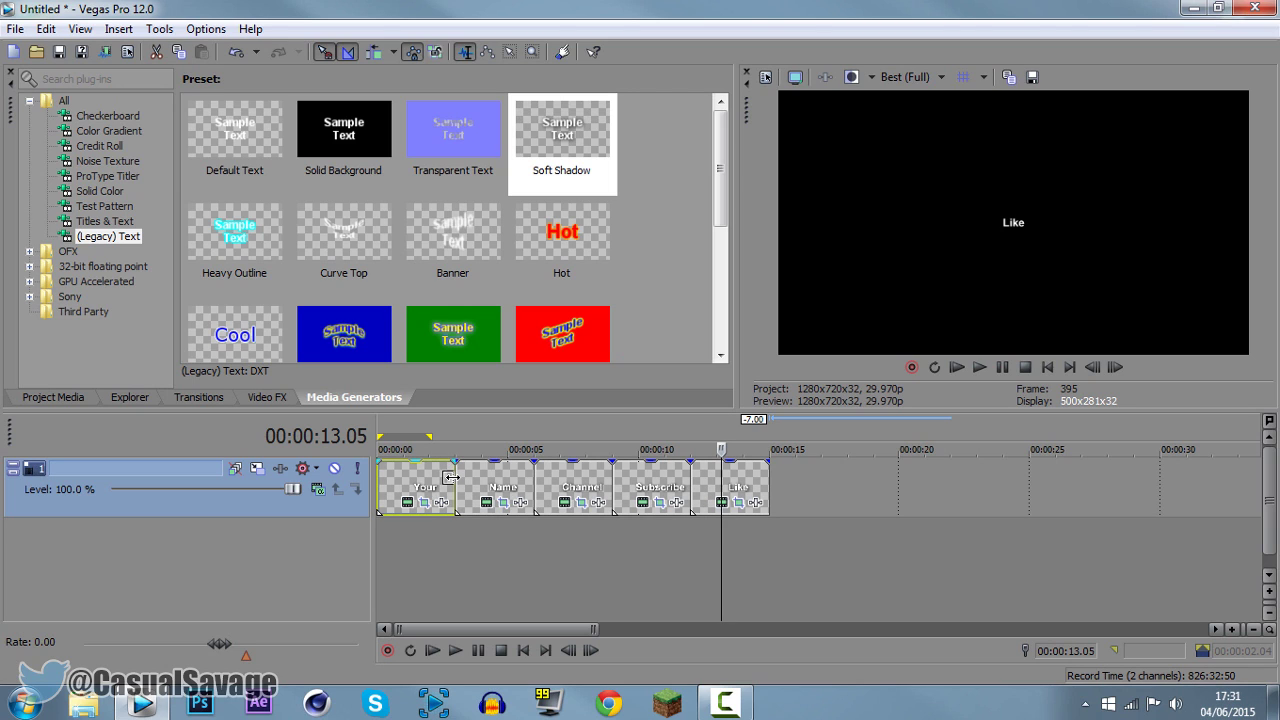
left_click_drag(455, 480, 380, 493)
Play back the shortened Your clip from the project start, then stop.
left_click(380, 493)
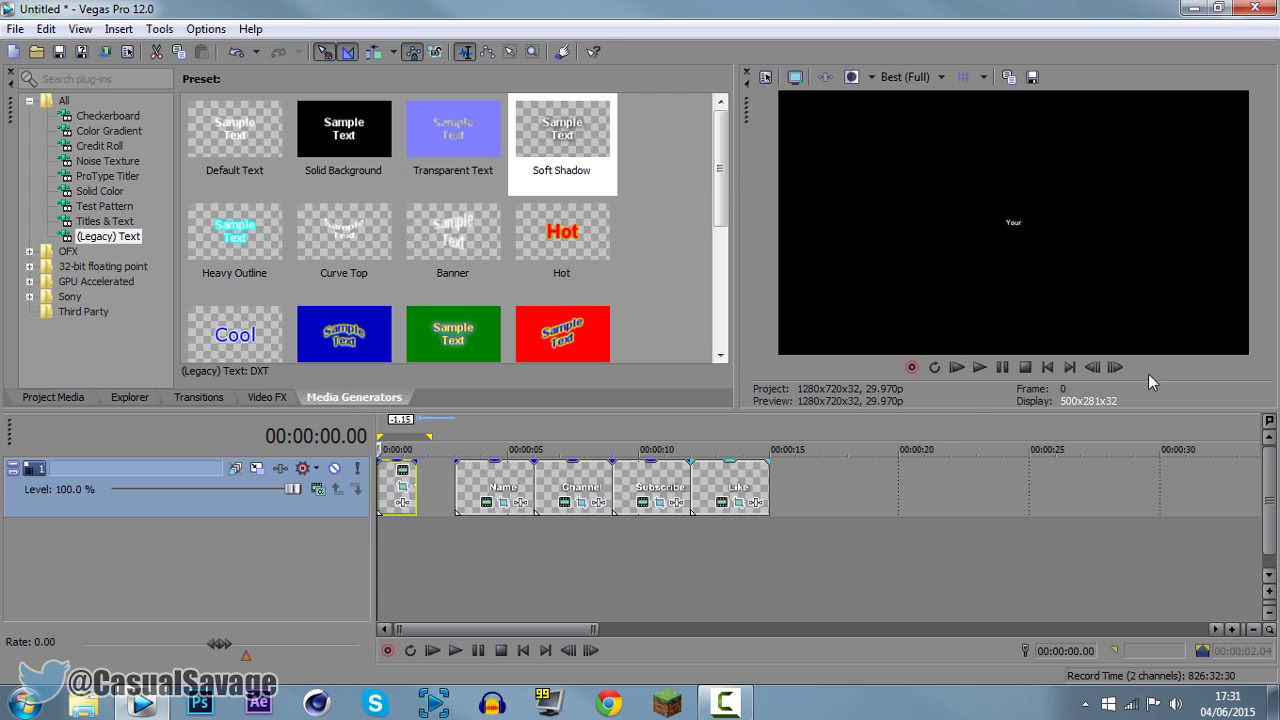
left_click(979, 367)
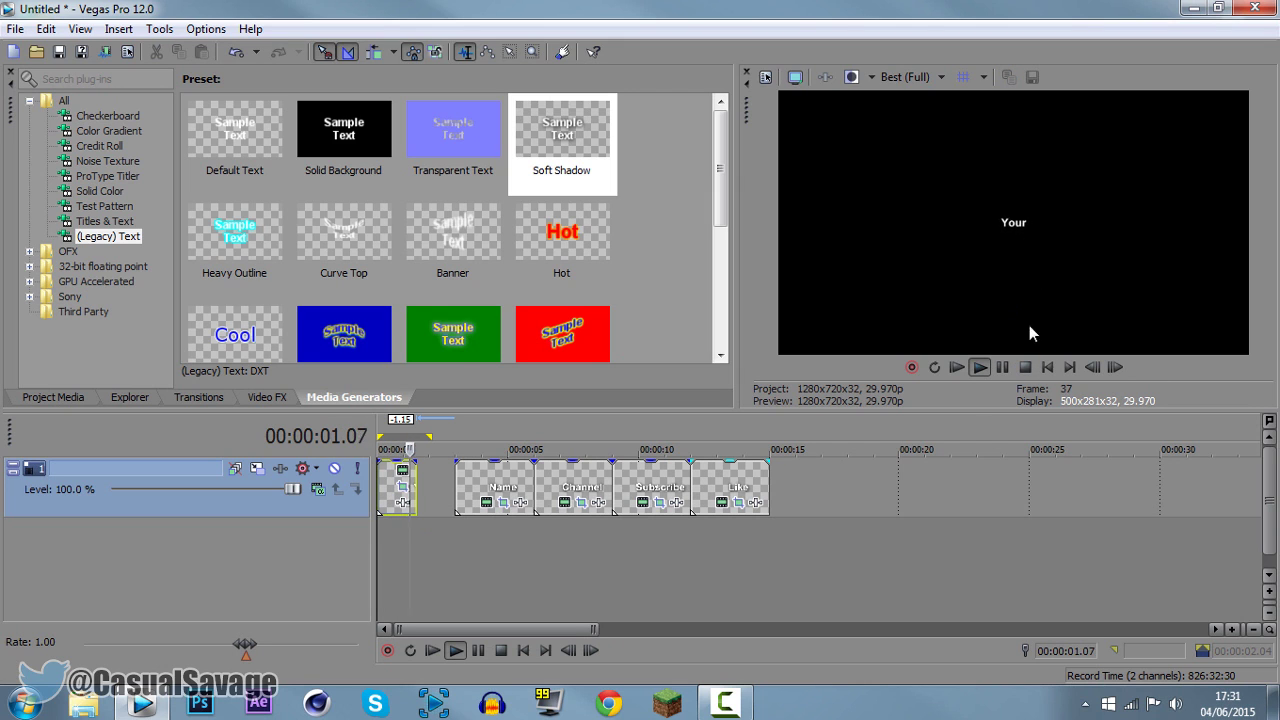
left_click(1002, 367)
Add an end keyframe in the Your clip's Pan/Crop with the crop shrunk to 0x0, then replay.
left_click(383, 502)
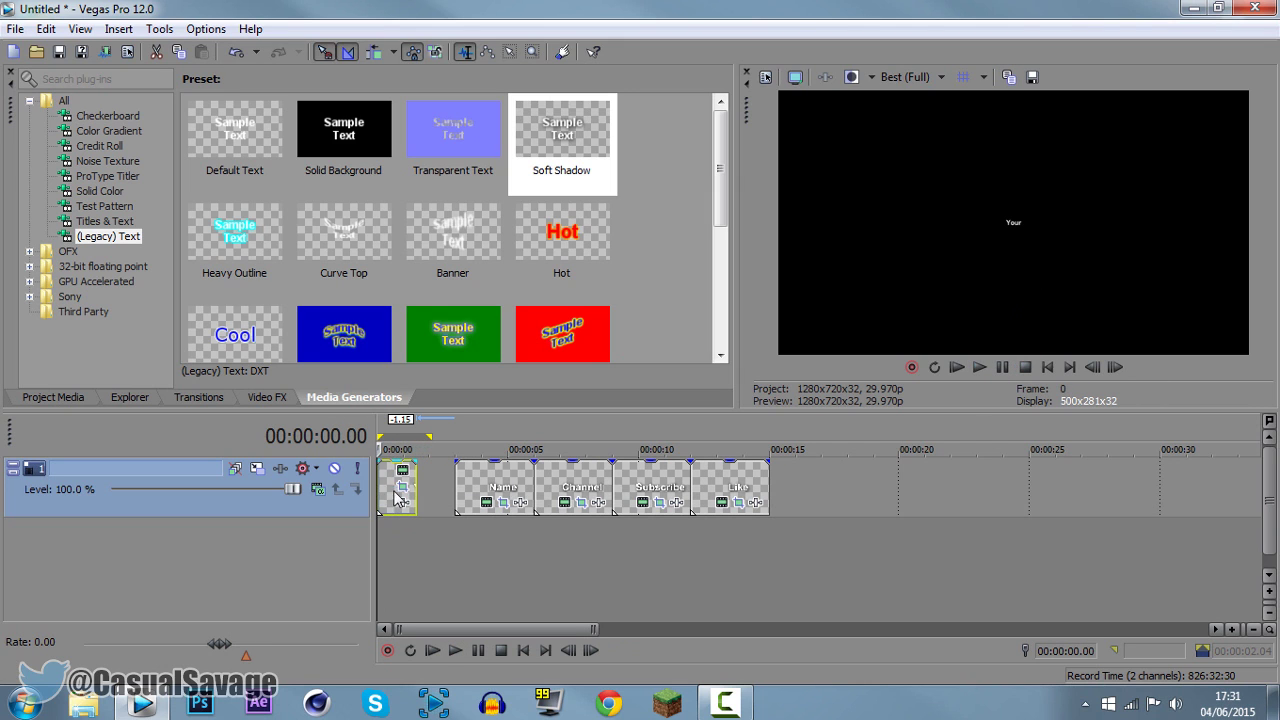
left_click(402, 487)
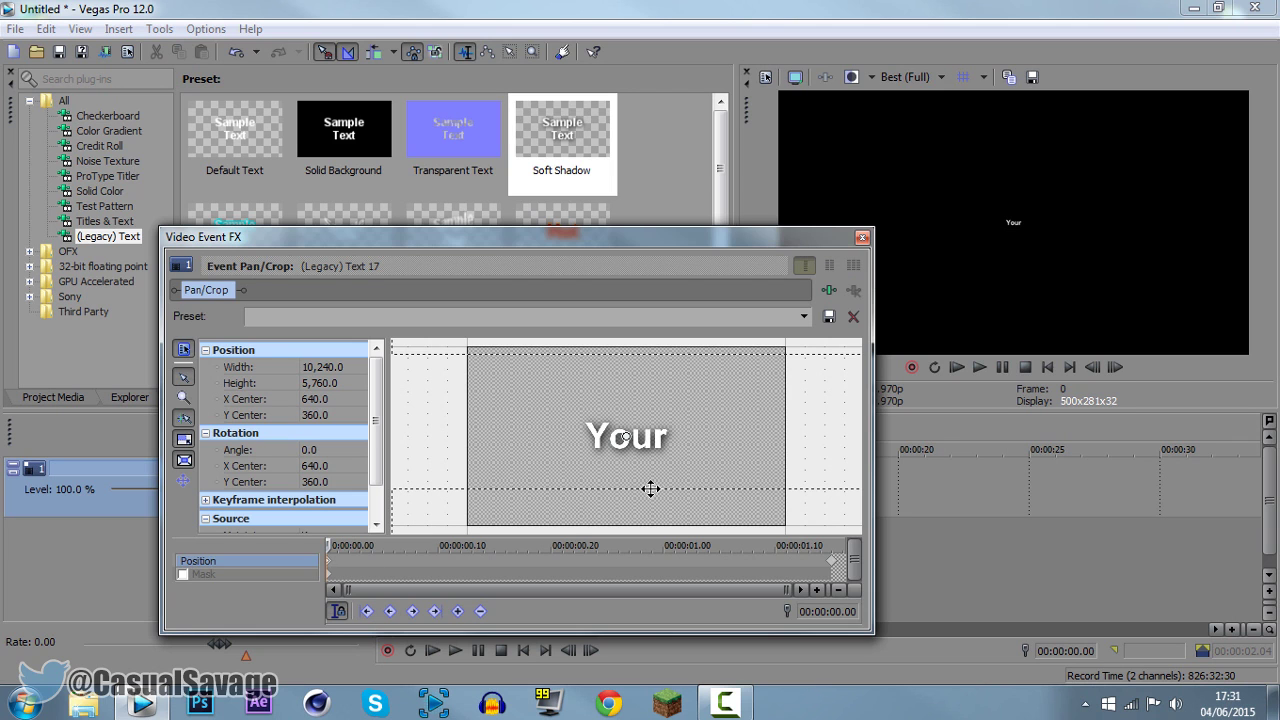
key("End")
scroll(651, 486, "up", 5)
scroll(657, 423, "down", 3)
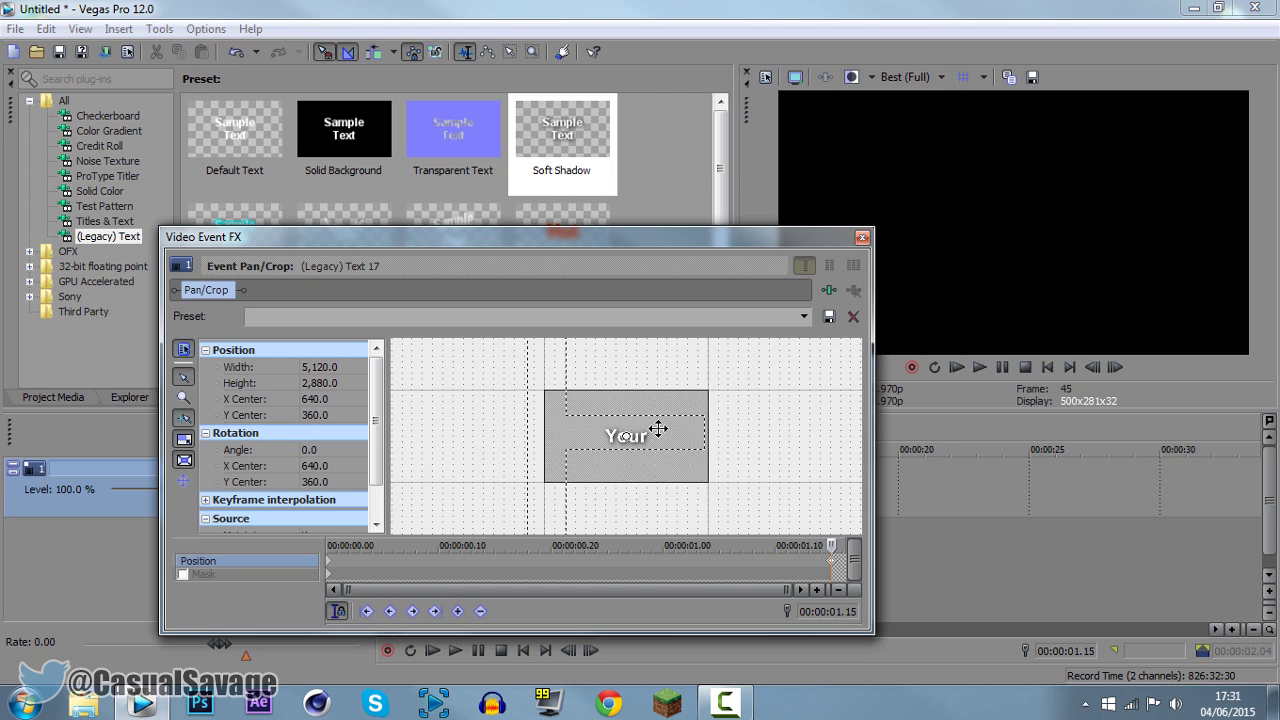
left_click_drag(725, 436, 626, 436)
scroll(638, 435, "up", 5)
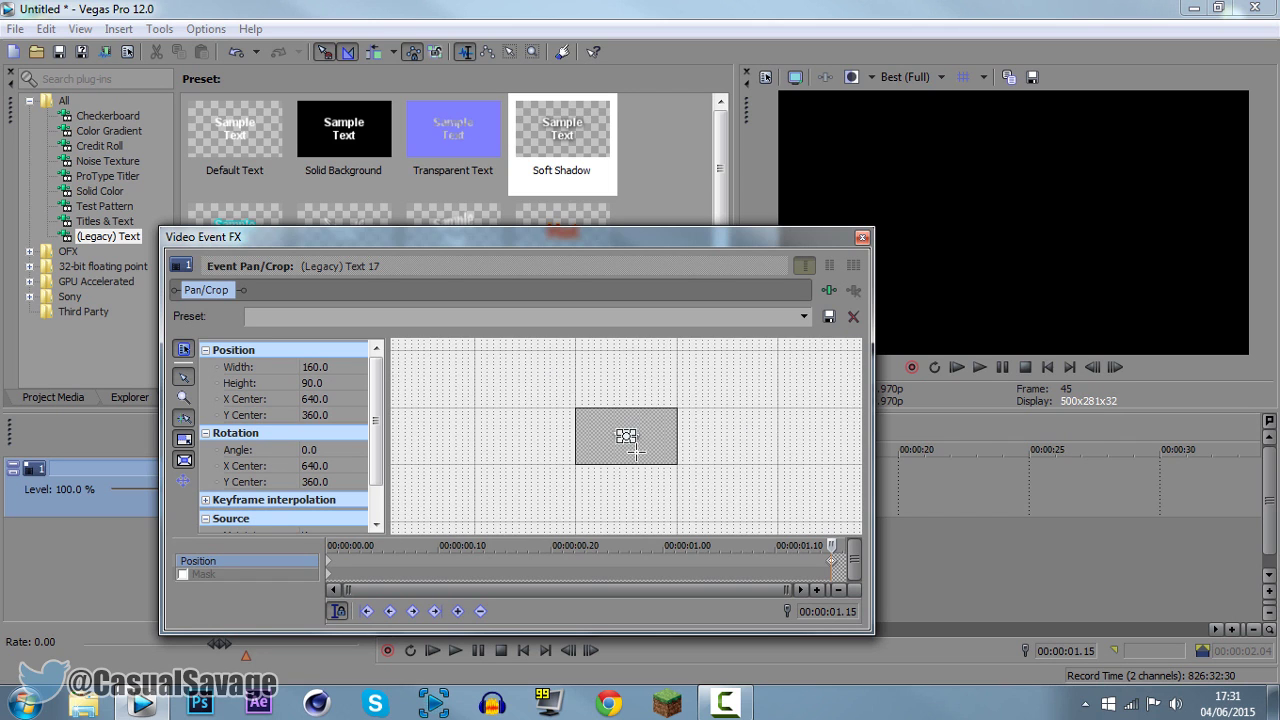
left_click_drag(638, 446, 628, 439)
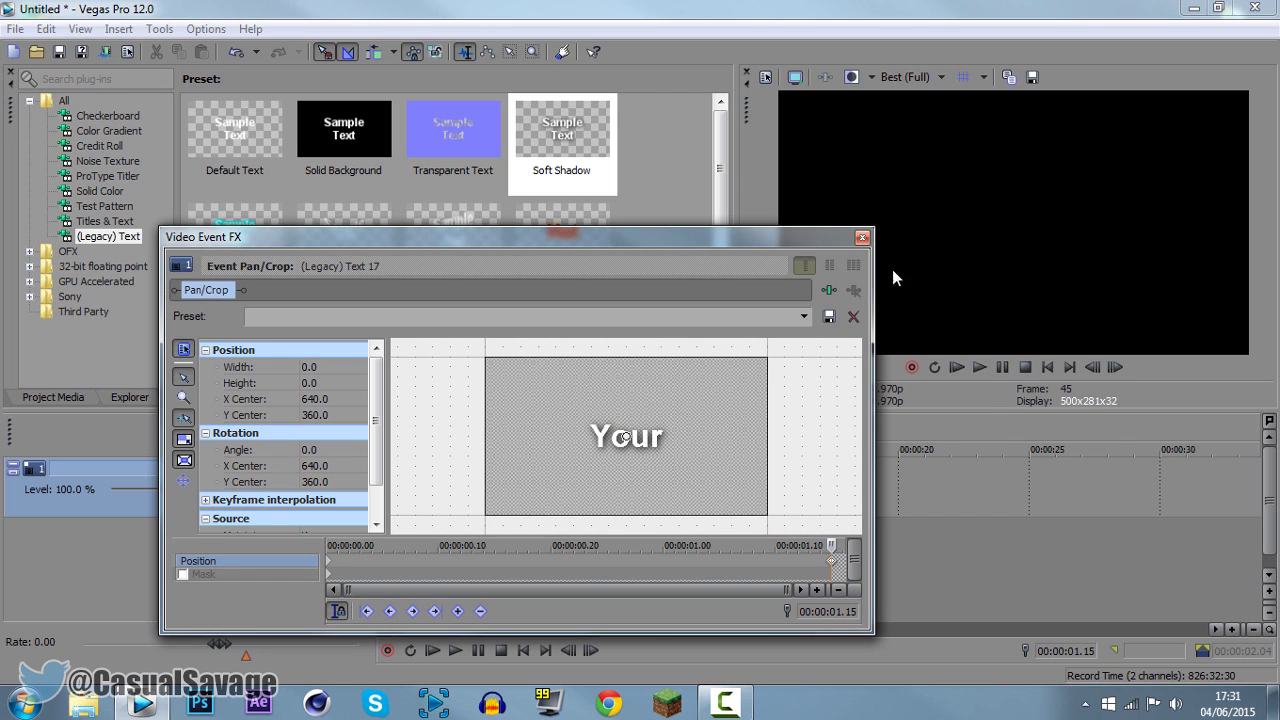
left_click(862, 238)
key("space")
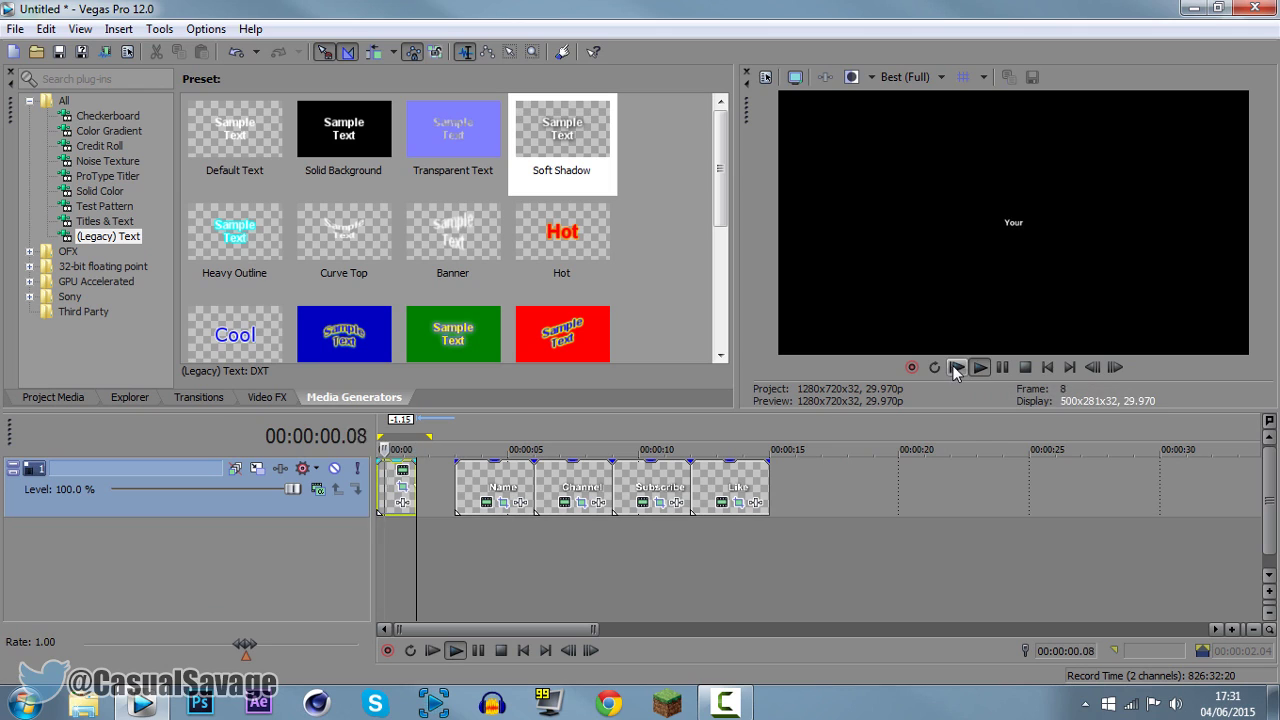
Stop playback of the Your clip's zoom preview.
left_click(1002, 367)
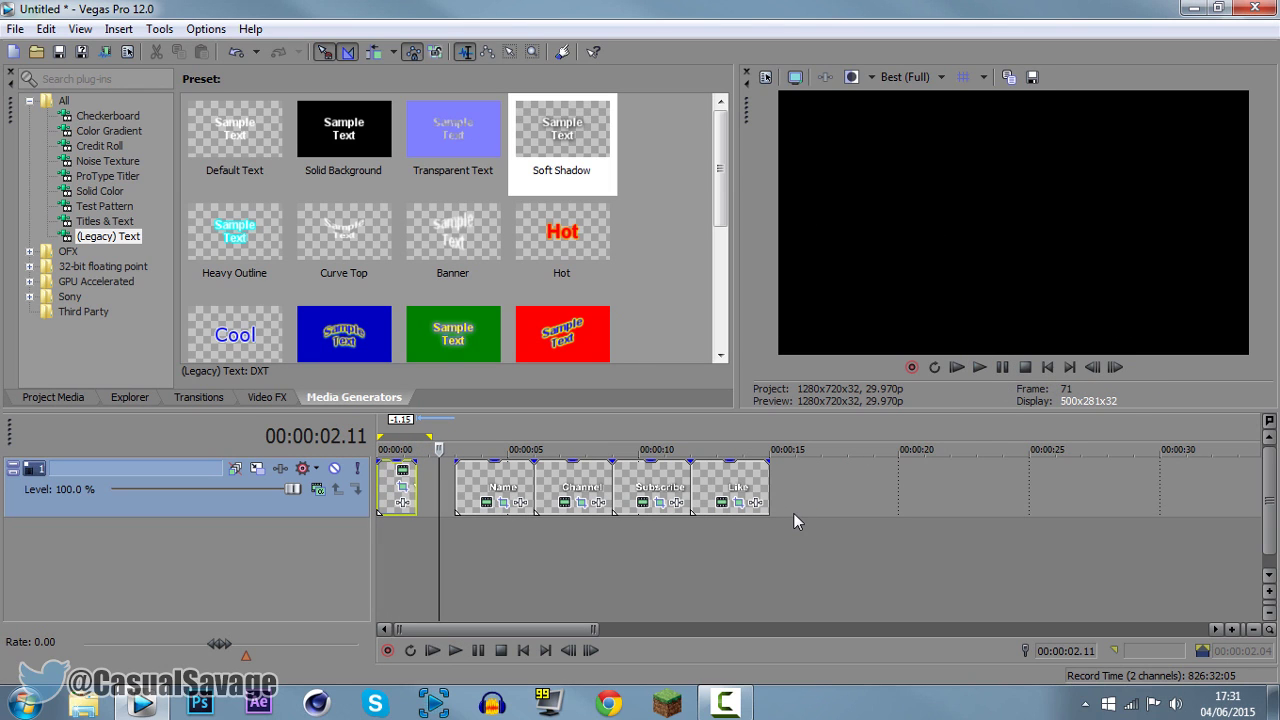